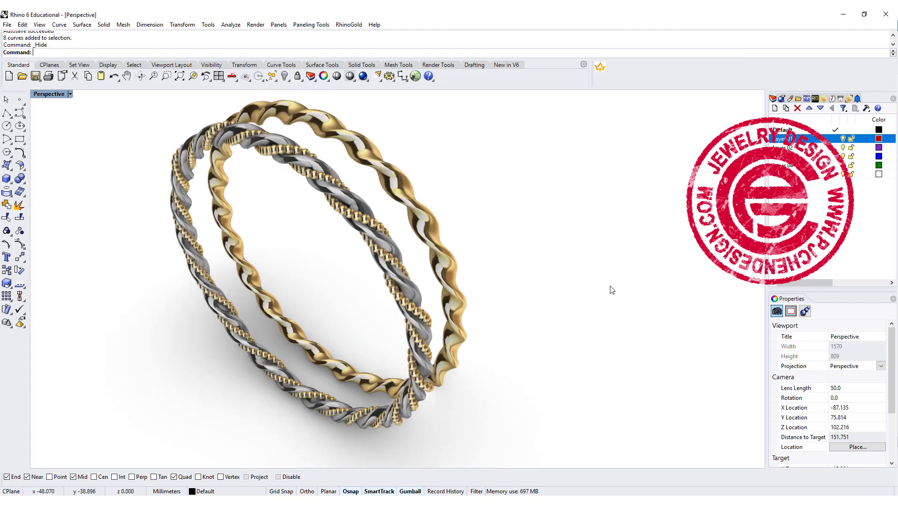
Orbit the Perspective view to a flatter angle on the finished bangles
mouse_move(569, 249)
right_mouse_down()
mouse_move(582, 267)
mouse_move(613, 275)
mouse_move(617, 235)
mouse_move(588, 239)
right_mouse_up()
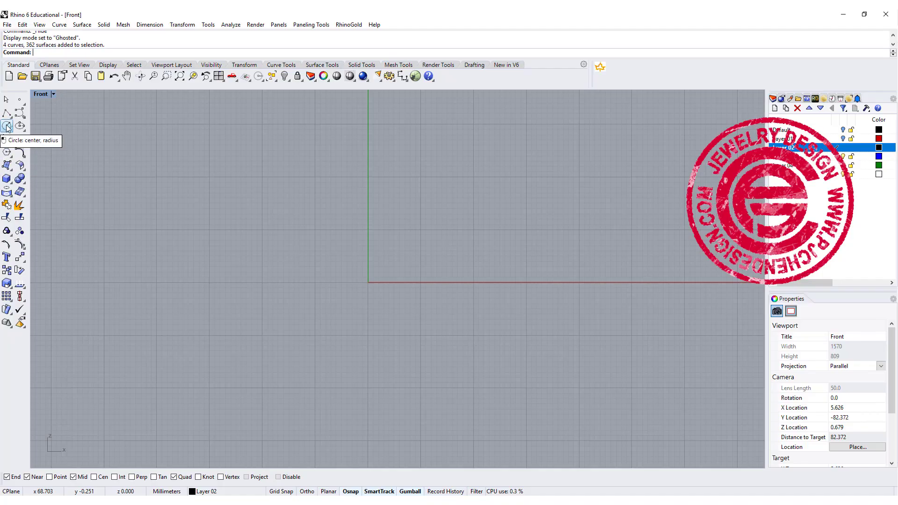
Draw a circle of diameter 60 at the origin, then recentre it in the four-view layout
left_click(7, 127)
type("0")
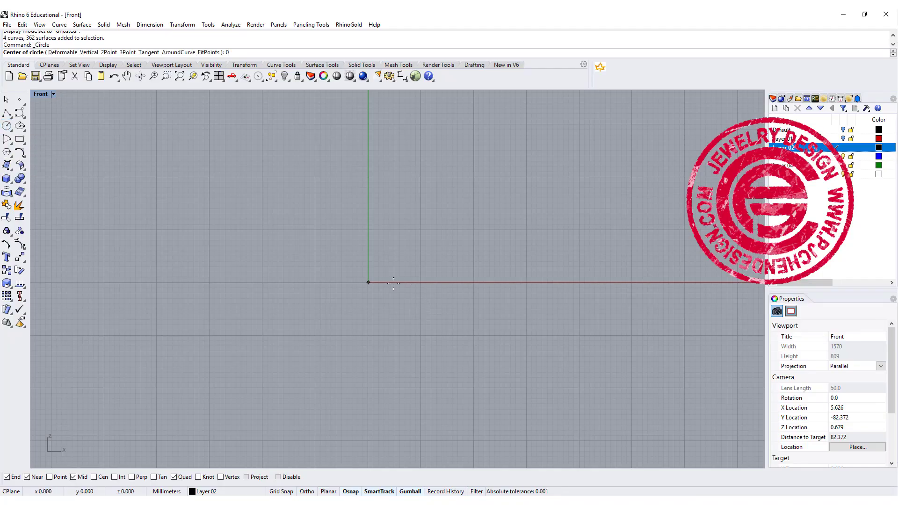
left_click(368, 282)
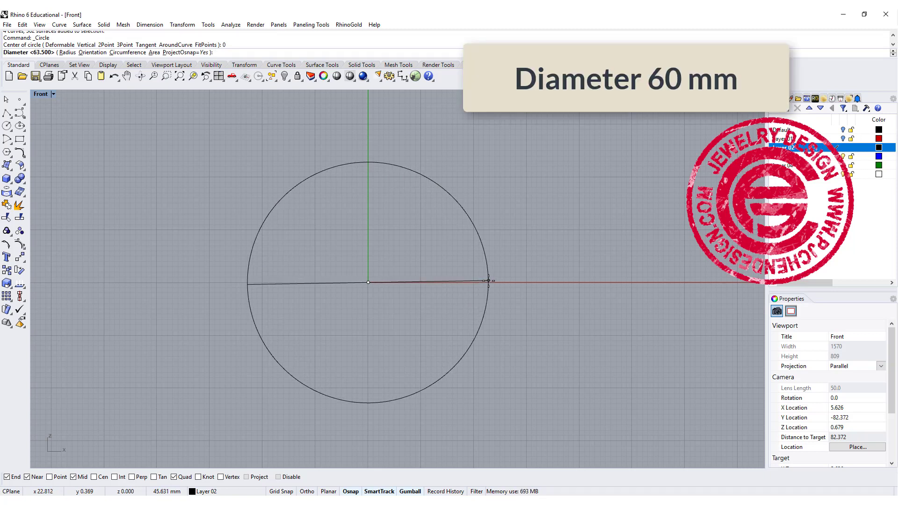
type("60")
key("Return")
scroll(527, 245, "down", 2)
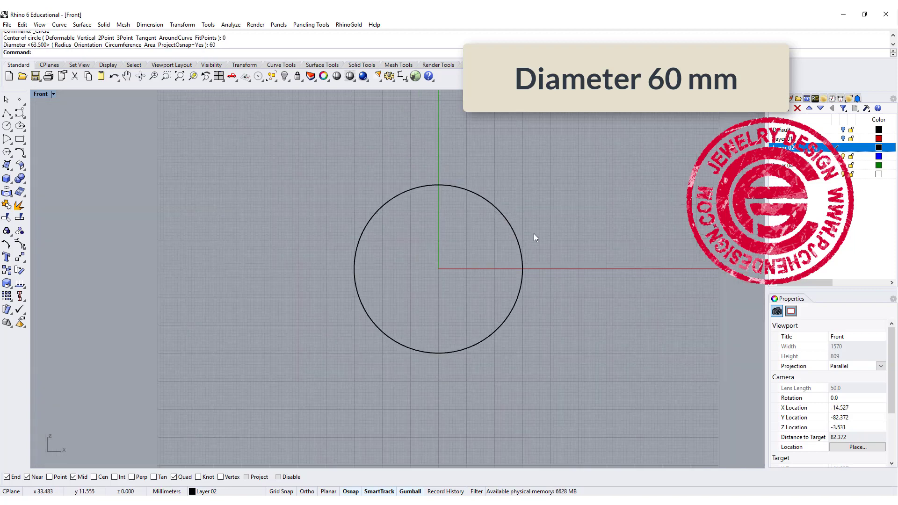
right_click_drag(534, 237, 467, 230)
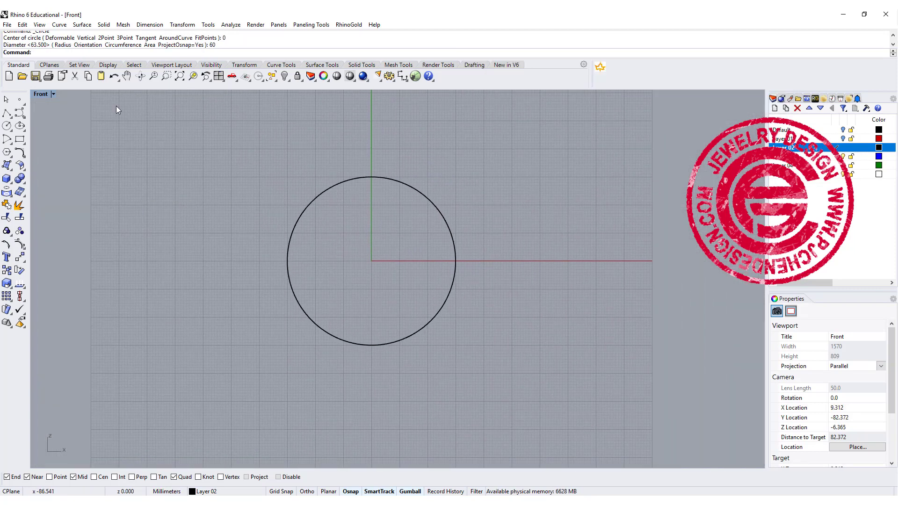
key("ctrl+m")
scroll(245, 166, "down", 5)
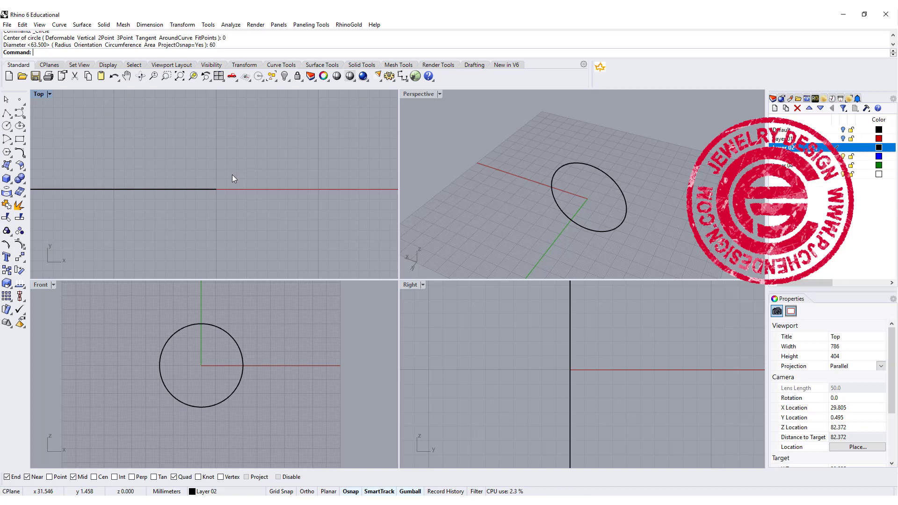
right_click_drag(274, 176, 250, 170)
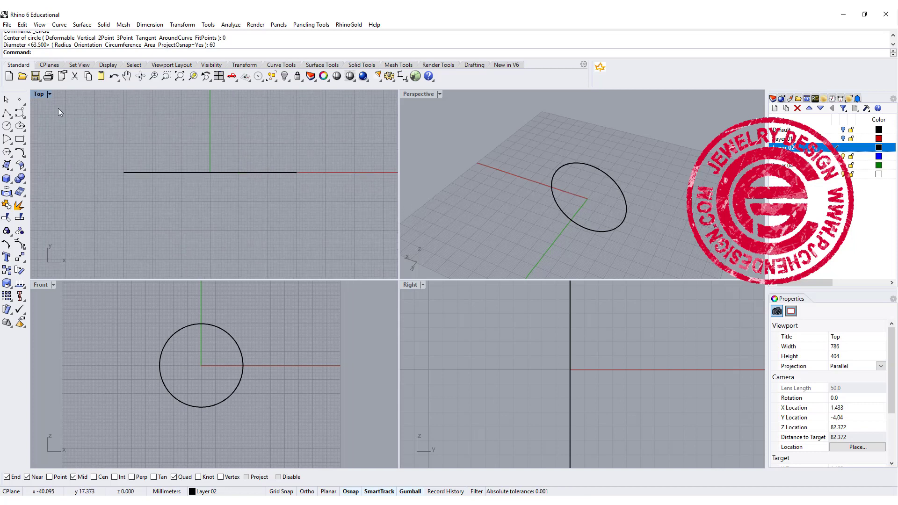
left_click(24, 120)
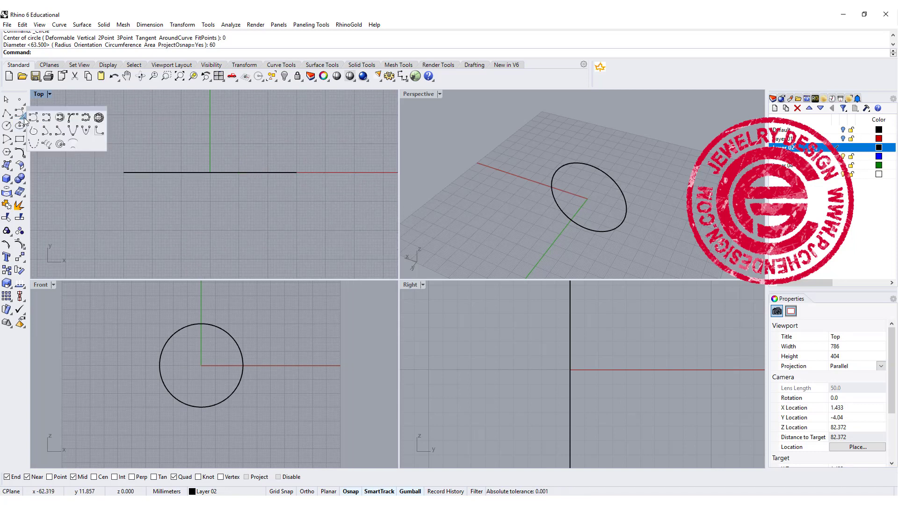
left_click(47, 157)
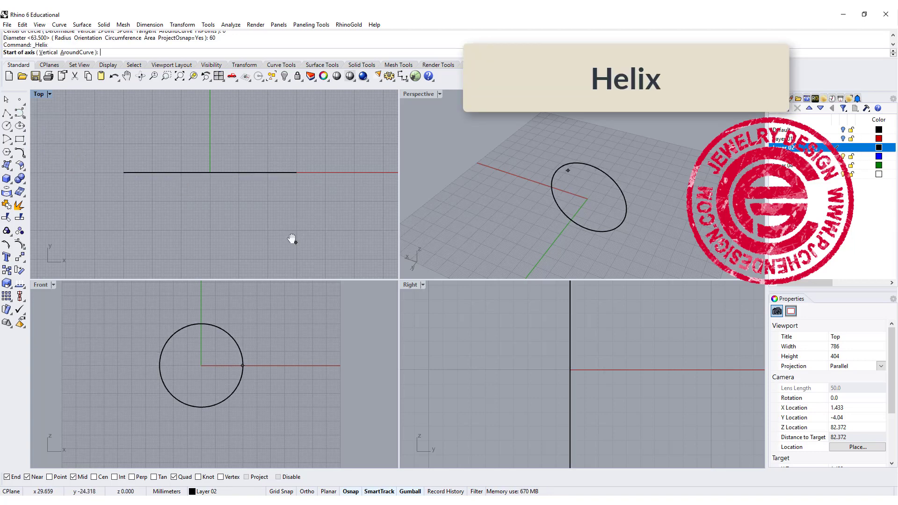
right_click_drag(293, 239, 293, 210)
left_click(293, 211)
left_click(359, 232)
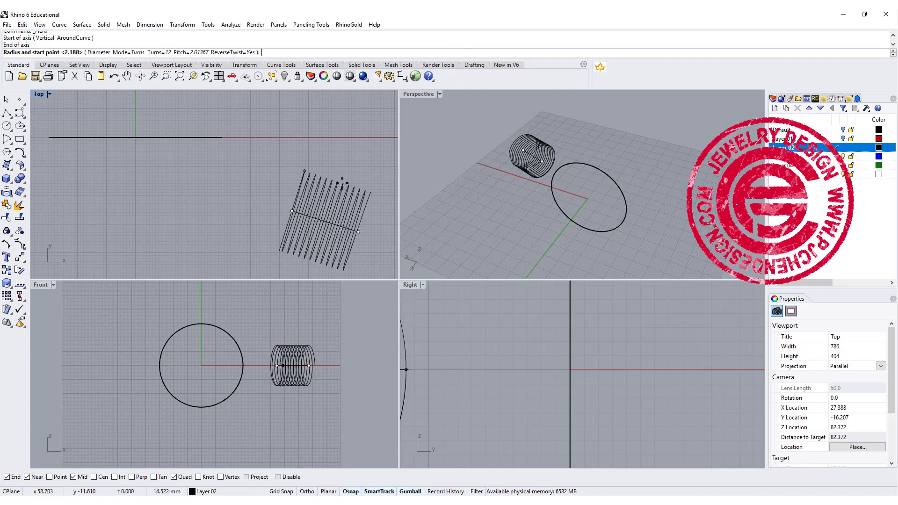
left_click(342, 183)
mouse_move(328, 226)
right_mouse_down()
mouse_move(280, 209)
mouse_move(277, 231)
right_mouse_up()
left_click(281, 209)
key("Delete")
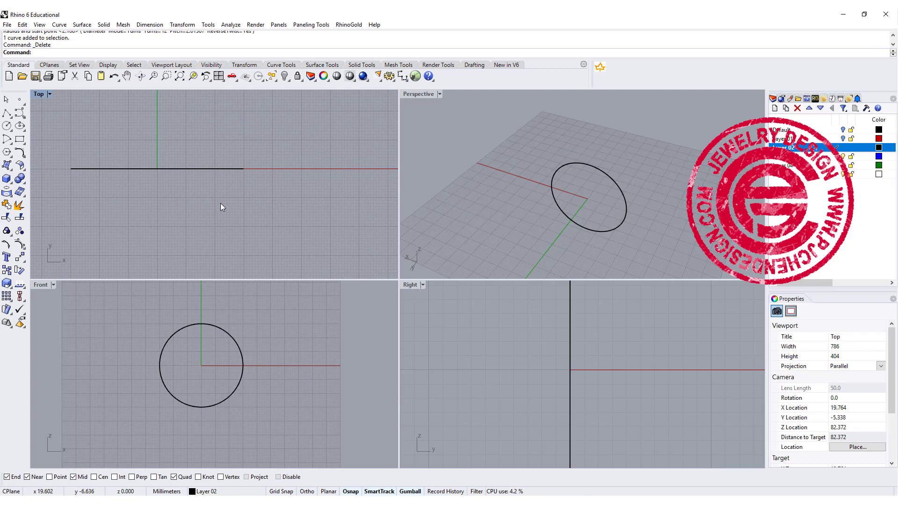
Wind a helix around the 60 mm circle using the AroundCurve option
key("Return")
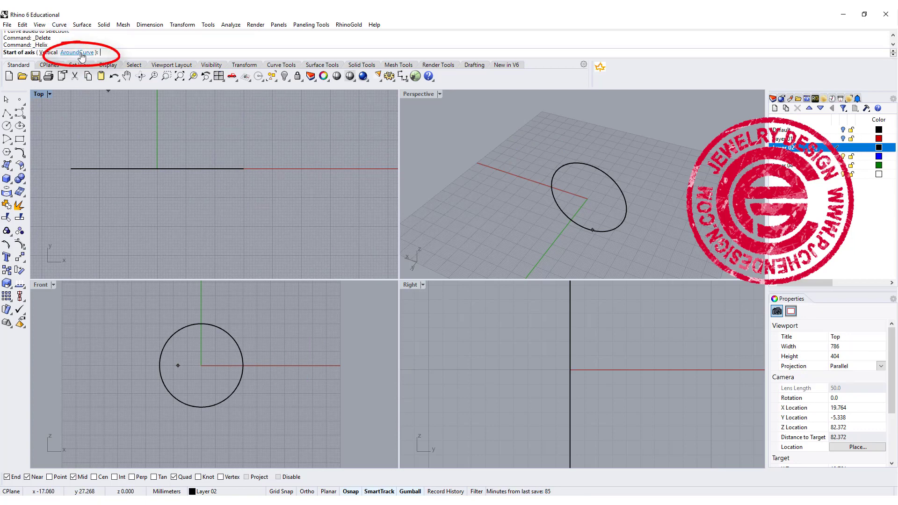
left_click(79, 53)
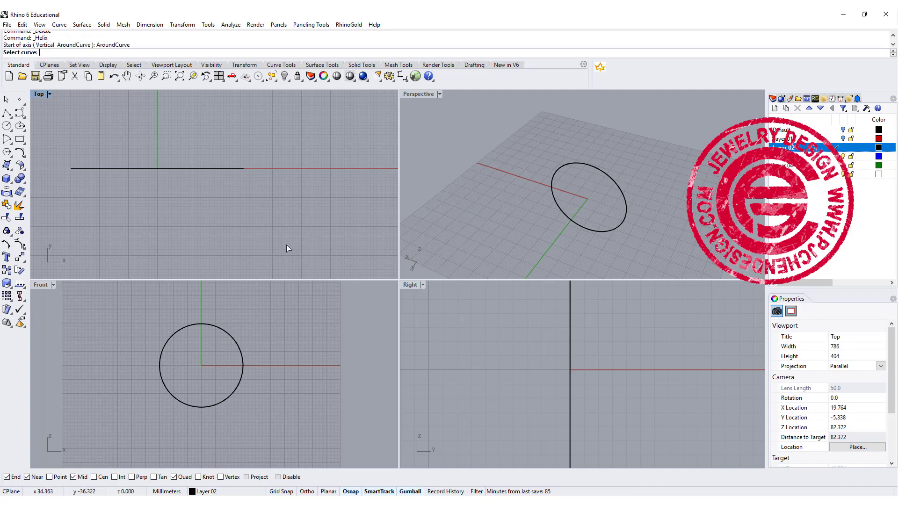
left_click(219, 173)
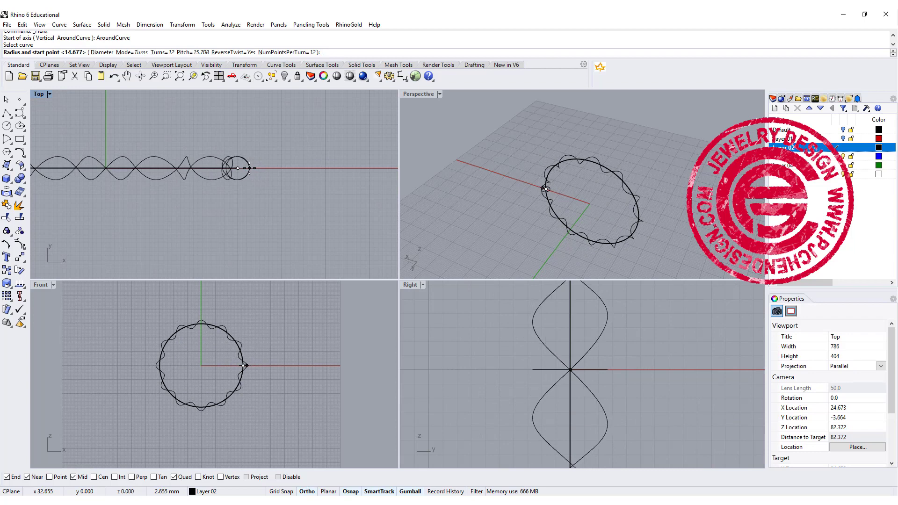
left_click(545, 189)
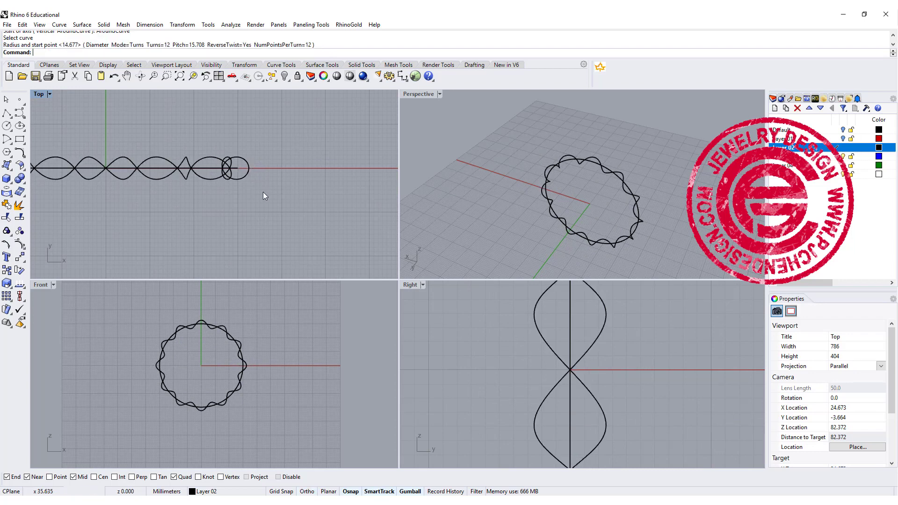
Set the new helix's display colour to red
right_click_drag(599, 202, 653, 204)
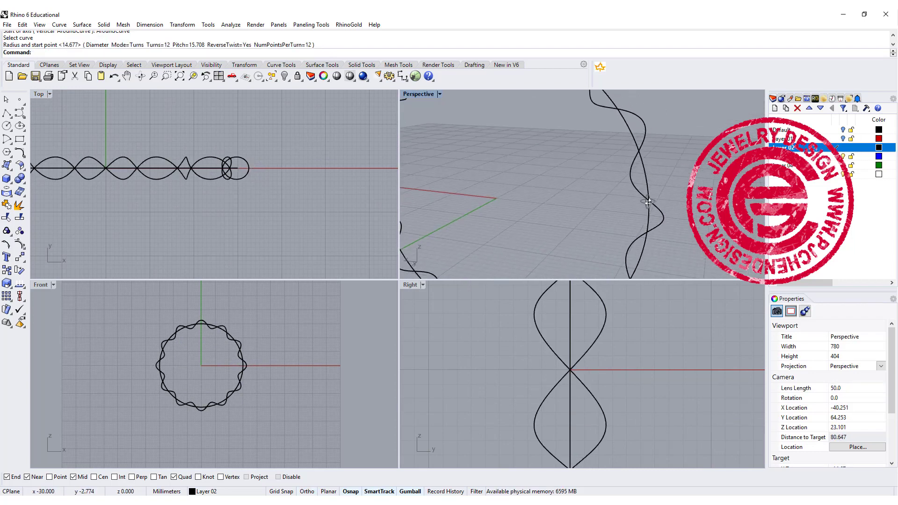
left_click(653, 204)
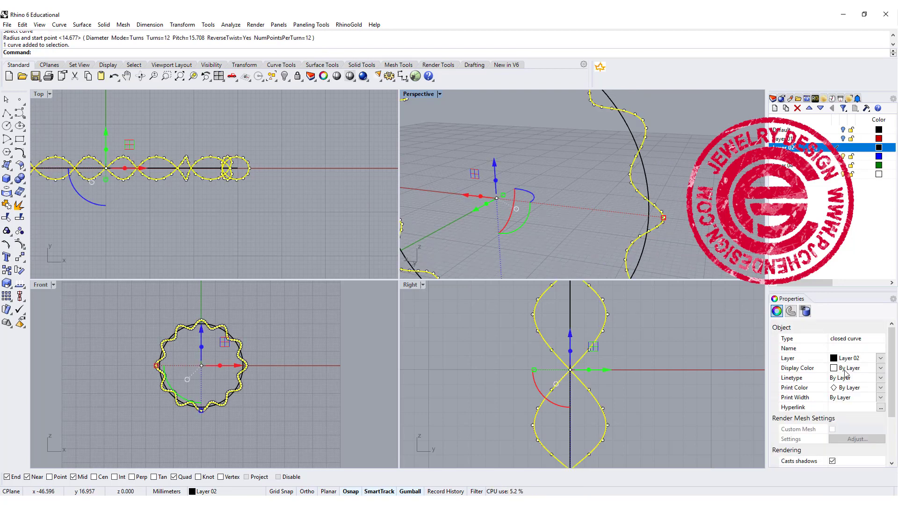
left_click(881, 368)
left_click(853, 397)
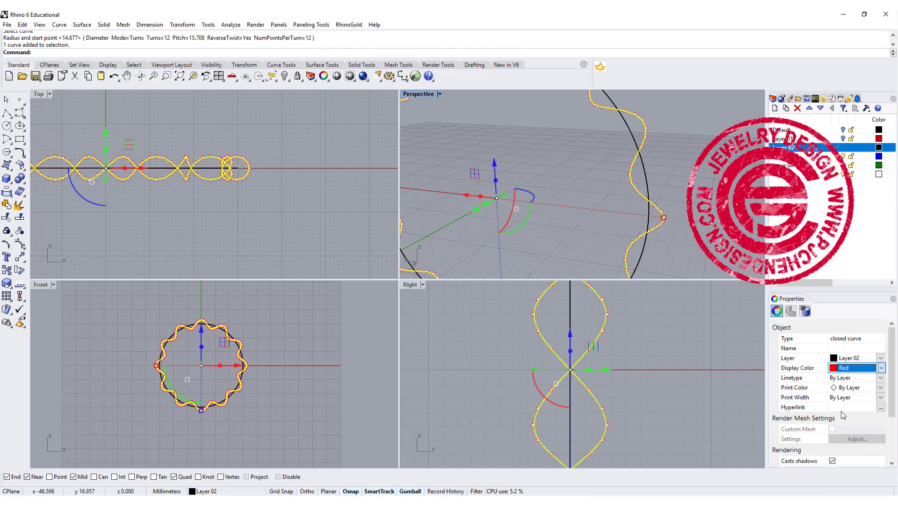
left_click(706, 239)
mouse_move(706, 238)
right_mouse_down()
mouse_move(674, 178)
mouse_move(695, 211)
right_mouse_up()
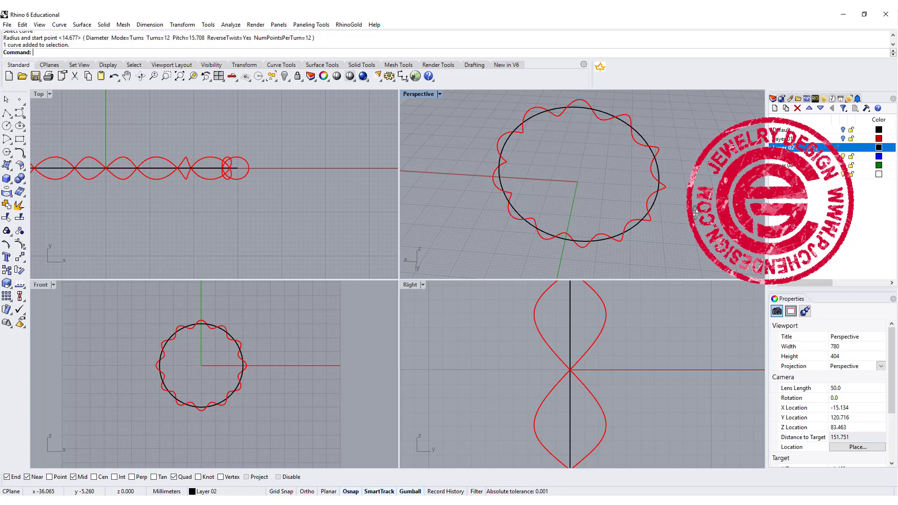
scroll(666, 188, "up", 2)
scroll(667, 189, "up", 2)
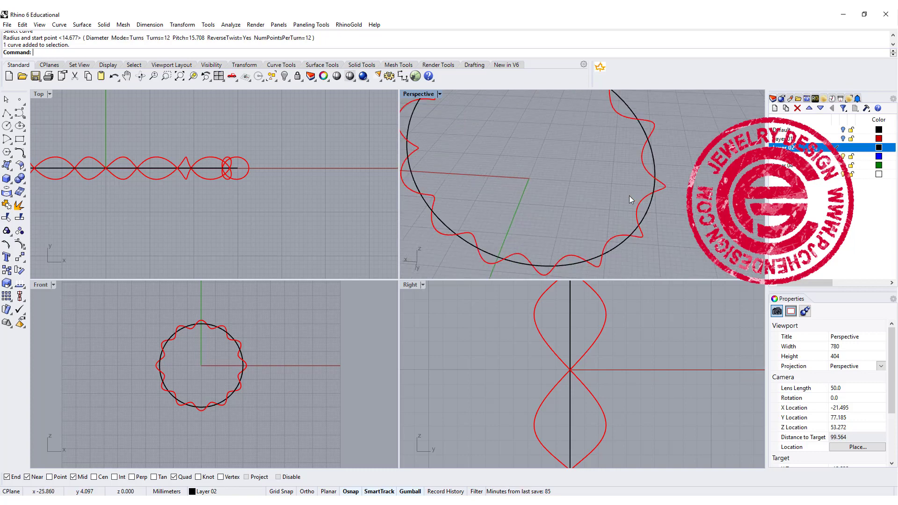
Draw a line centred on the circle's quadrant, ending where the helix crosses
left_click(9, 112)
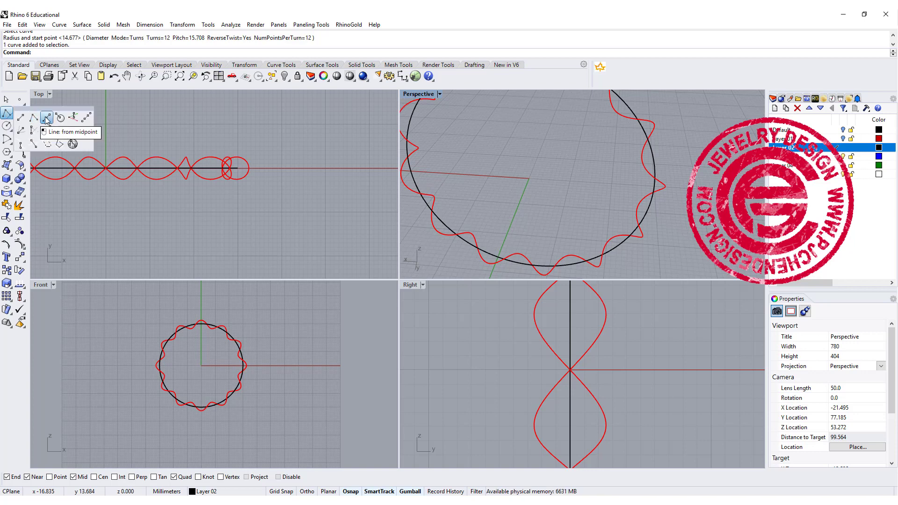
left_click(46, 120)
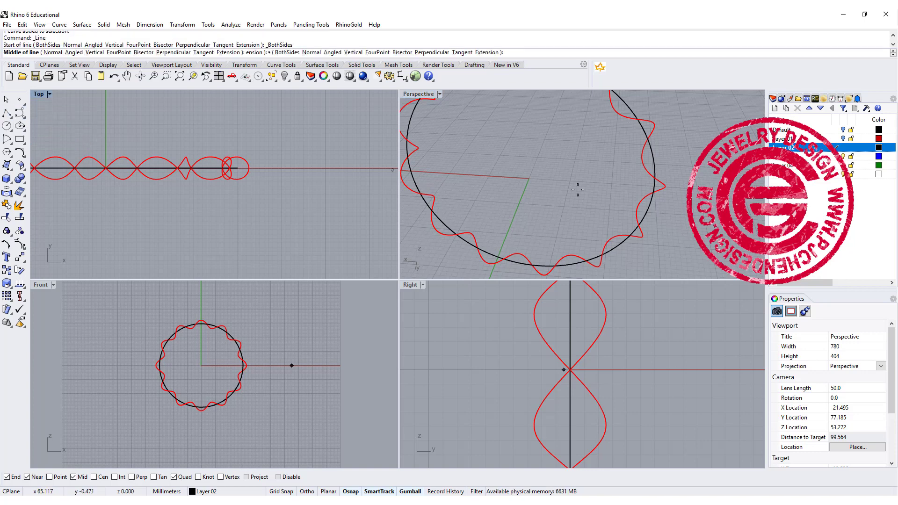
scroll(239, 373, "up", 10)
scroll(238, 373, "up", 3)
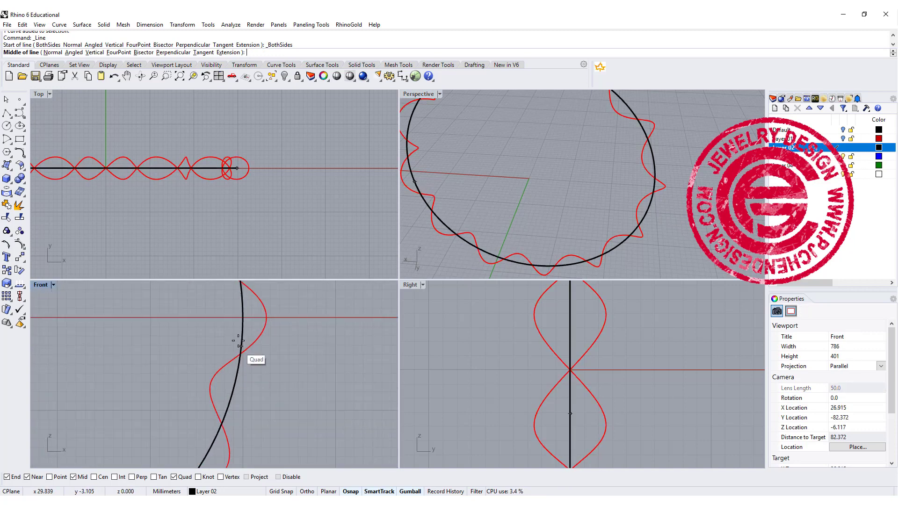
left_click(242, 318)
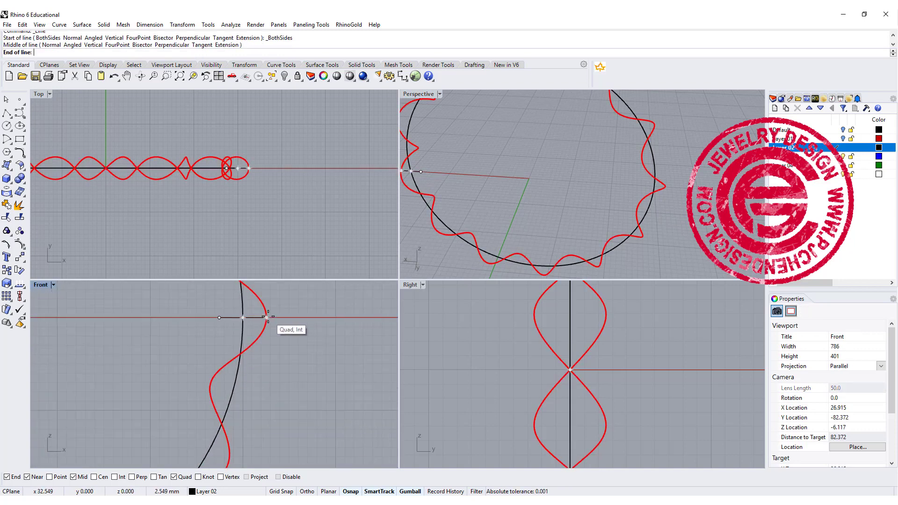
left_click(266, 317)
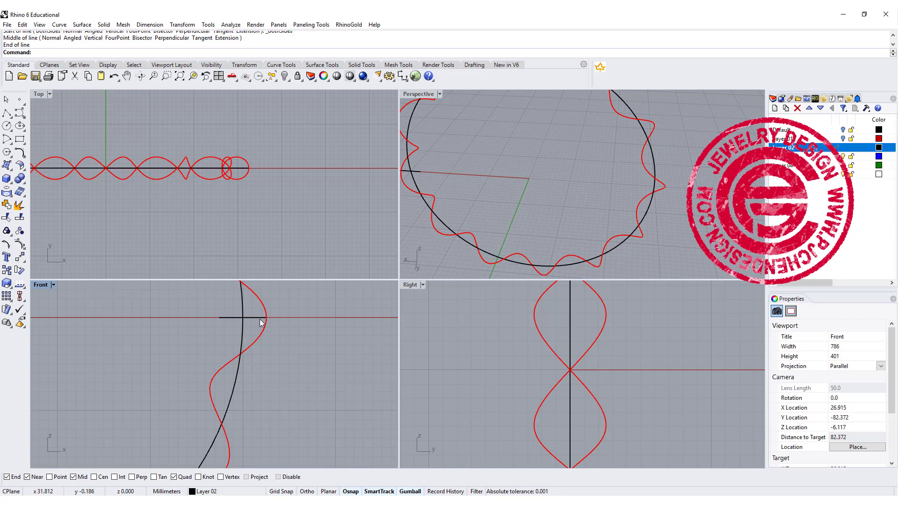
left_click(260, 323)
mouse_move(462, 196)
right_mouse_down()
mouse_move(567, 184)
mouse_move(684, 245)
mouse_move(668, 213)
mouse_move(657, 210)
right_mouse_up()
left_click(685, 245)
scroll(709, 177, "up", 3)
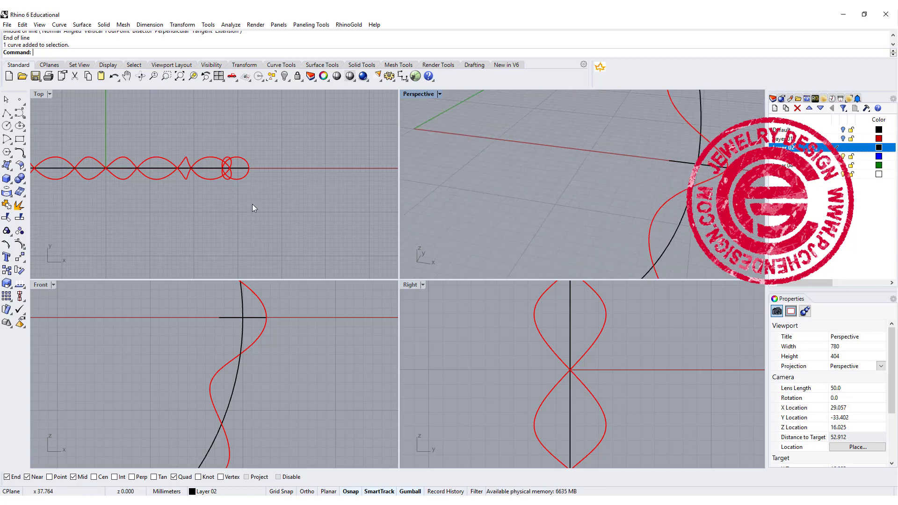
Wind a second helix around the circle, with its radius set at the line's end
left_click(22, 115)
left_click(47, 144)
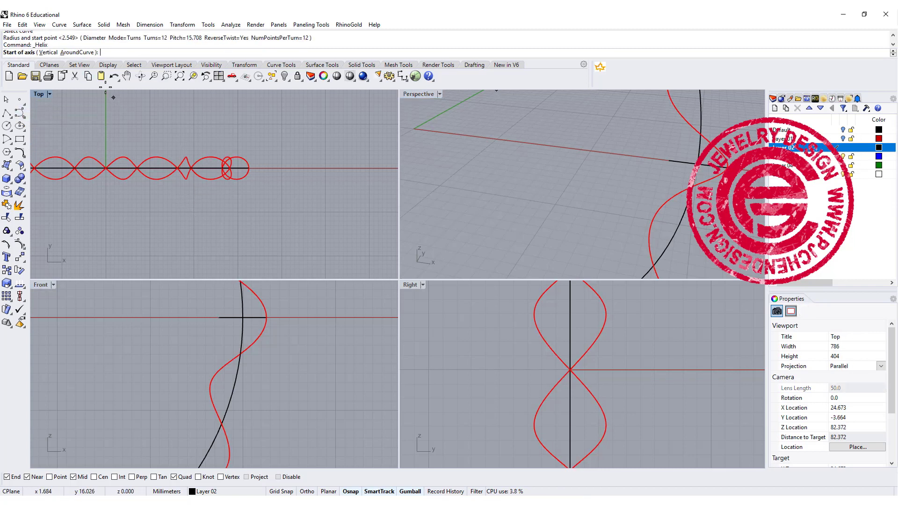
left_click(79, 53)
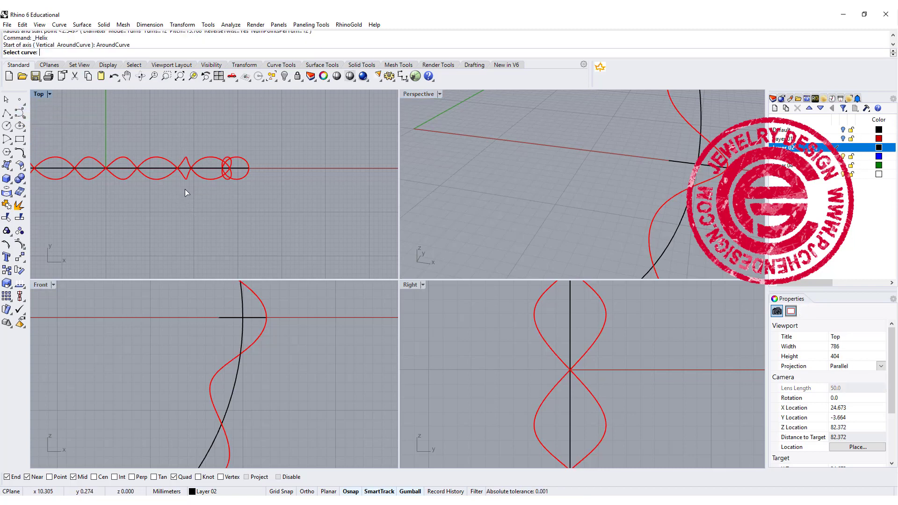
left_click(243, 310)
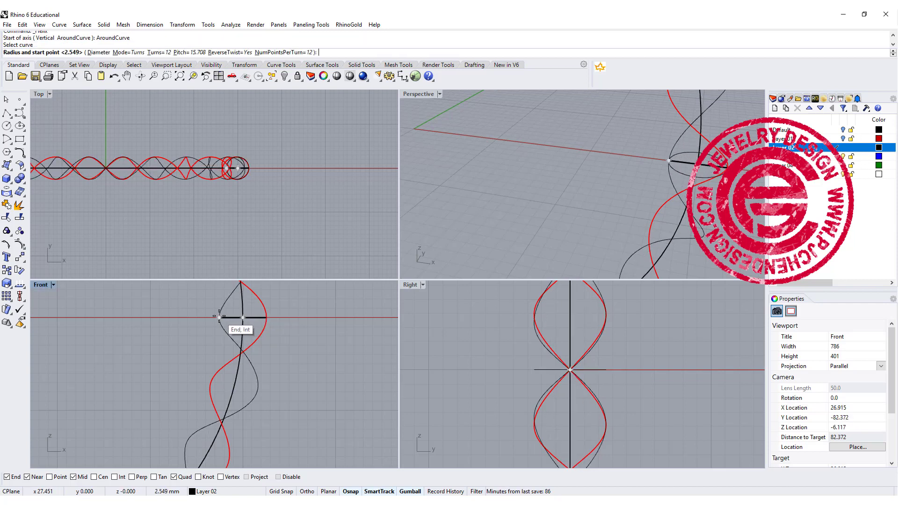
left_click(218, 317)
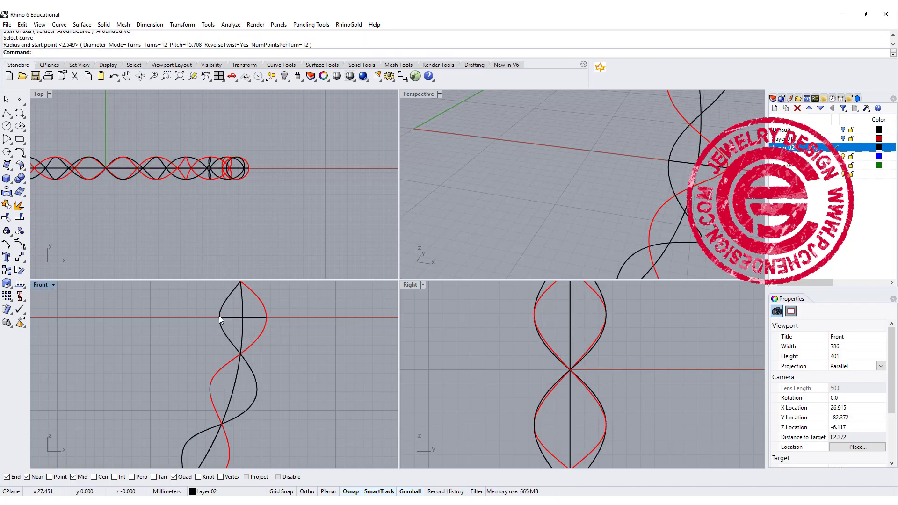
Display the second helix in green and view the ring in maximized Perspective
left_click(666, 178)
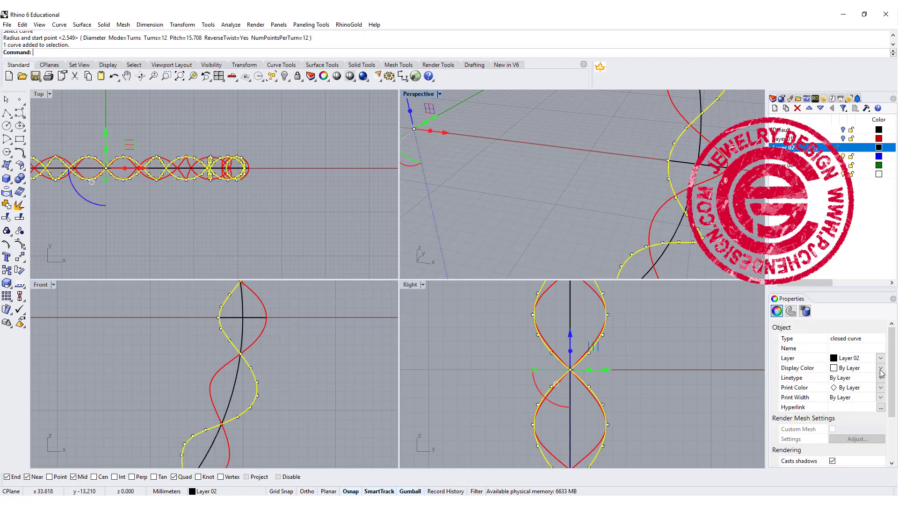
left_click(882, 374)
left_click(853, 431)
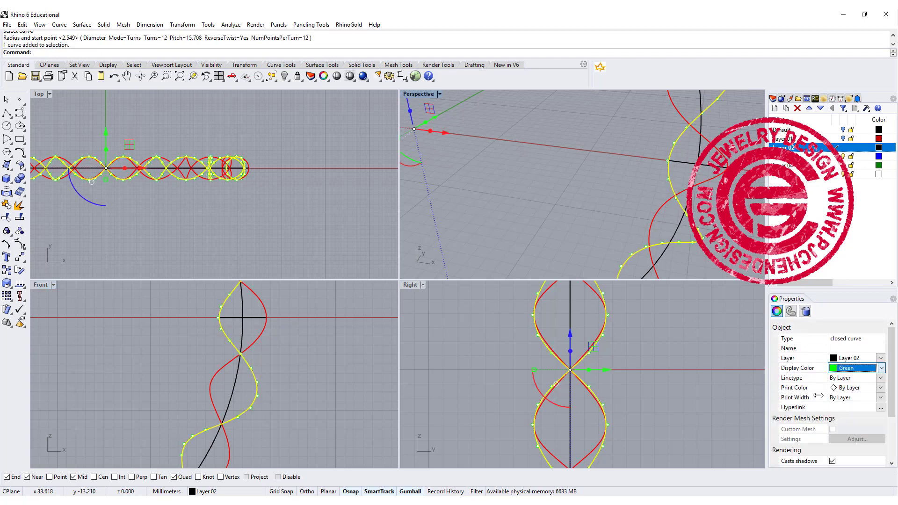
left_click(662, 153)
double_click(413, 97)
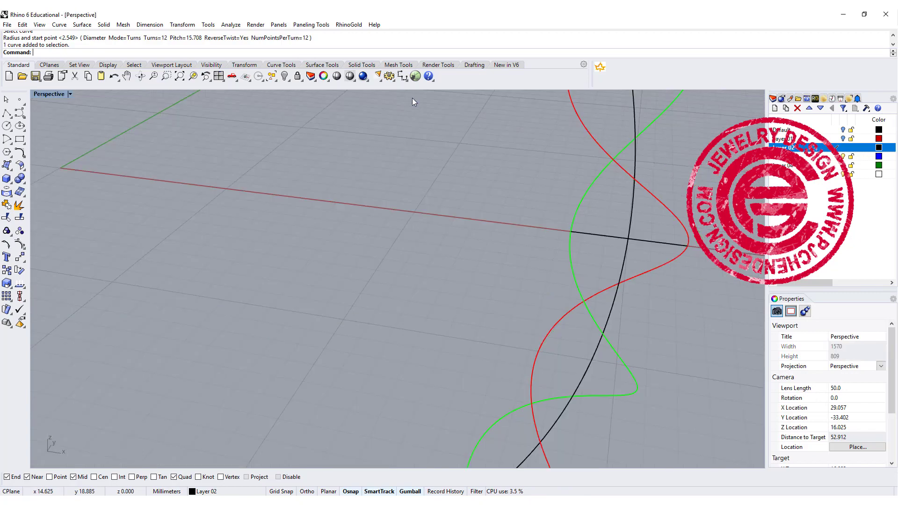
mouse_move(412, 97)
right_mouse_down()
mouse_move(470, 253)
mouse_move(435, 255)
mouse_move(517, 253)
mouse_move(595, 231)
mouse_move(595, 217)
mouse_move(552, 224)
mouse_move(552, 261)
right_mouse_up()
scroll(558, 233, "up", 2)
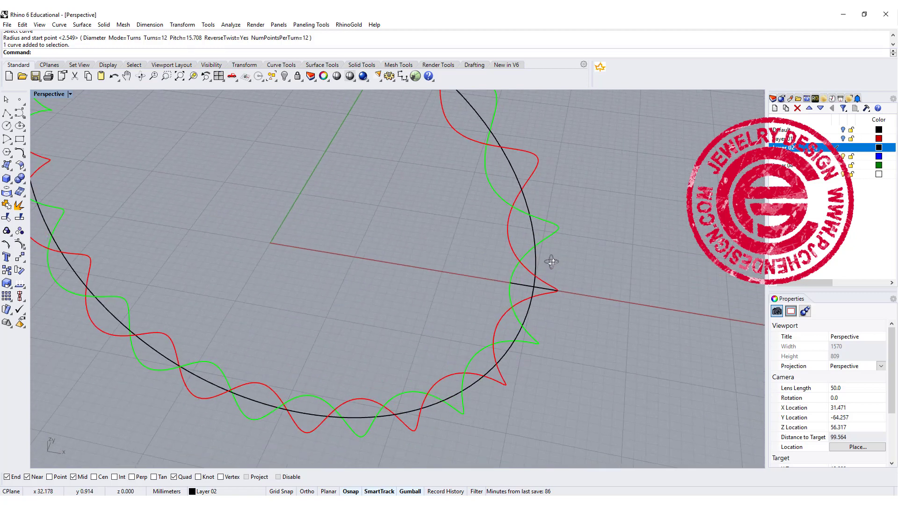
Draw a rounded rectangle from the ring path's end with conic corners and default rho
left_click(22, 143)
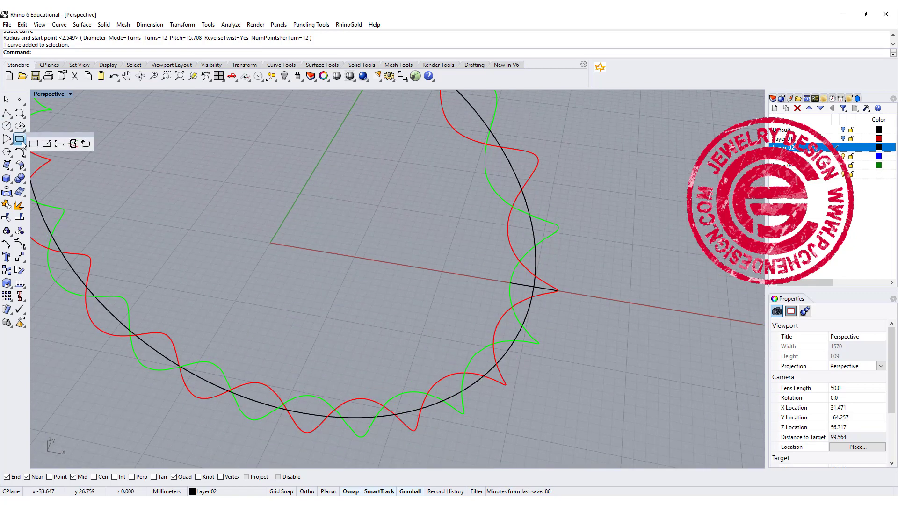
left_click(88, 146)
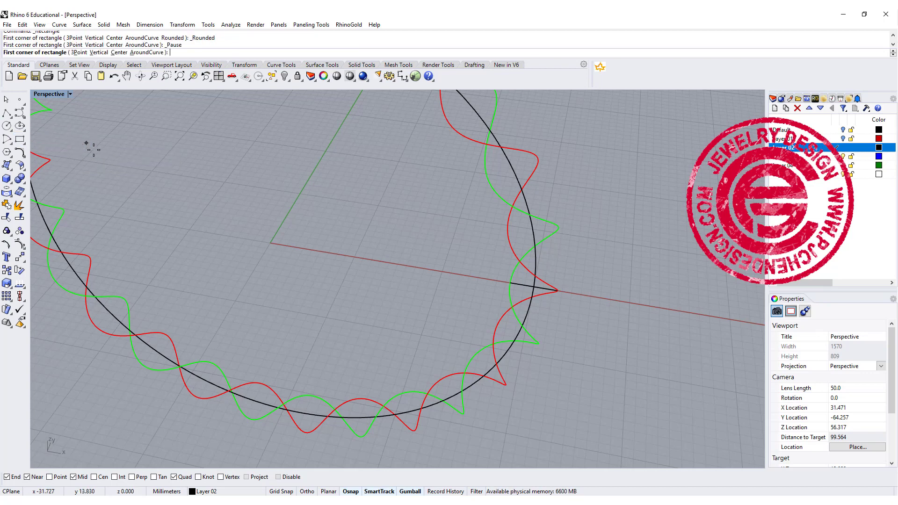
left_click(511, 284)
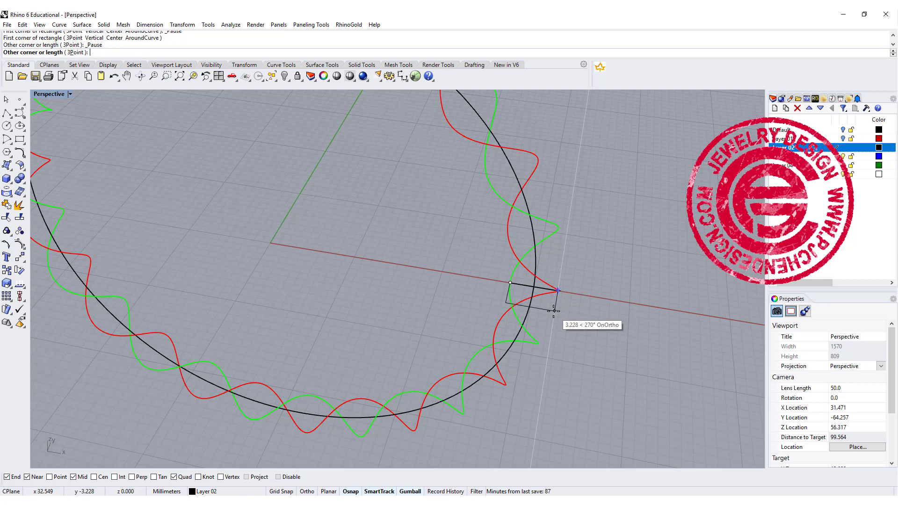
left_click(553, 312)
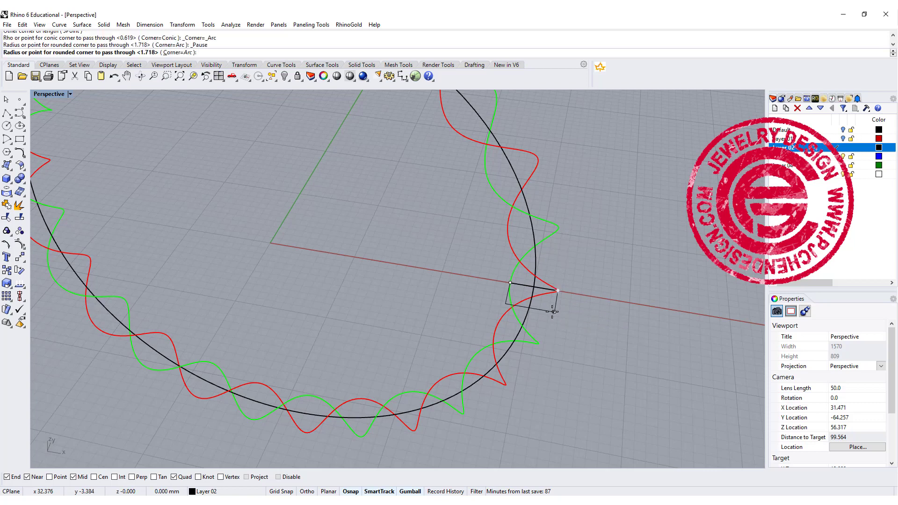
scroll(554, 312, "up", 3)
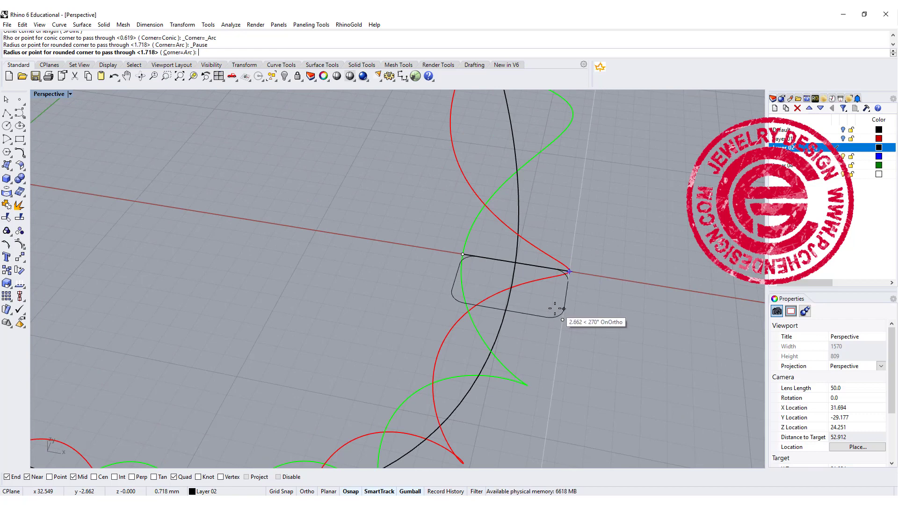
double_click(49, 94)
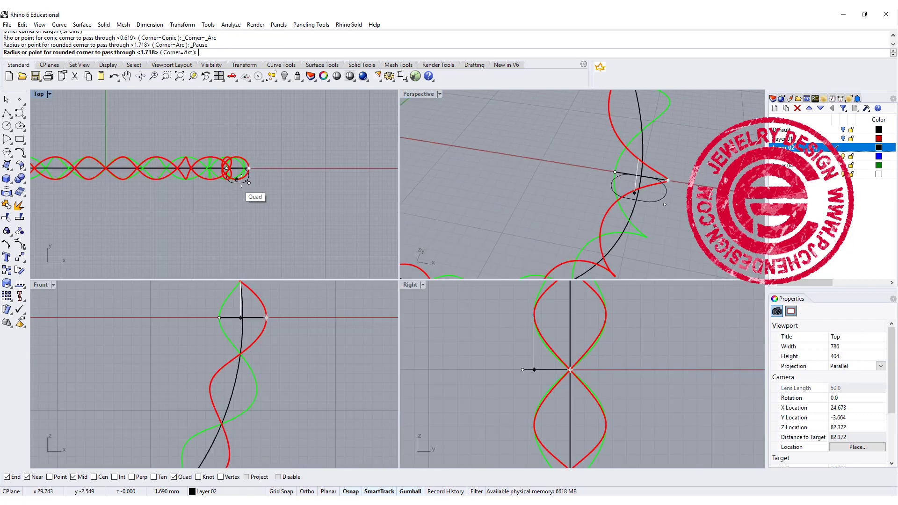
scroll(236, 177, "up", 3)
scroll(246, 179, "up", 2)
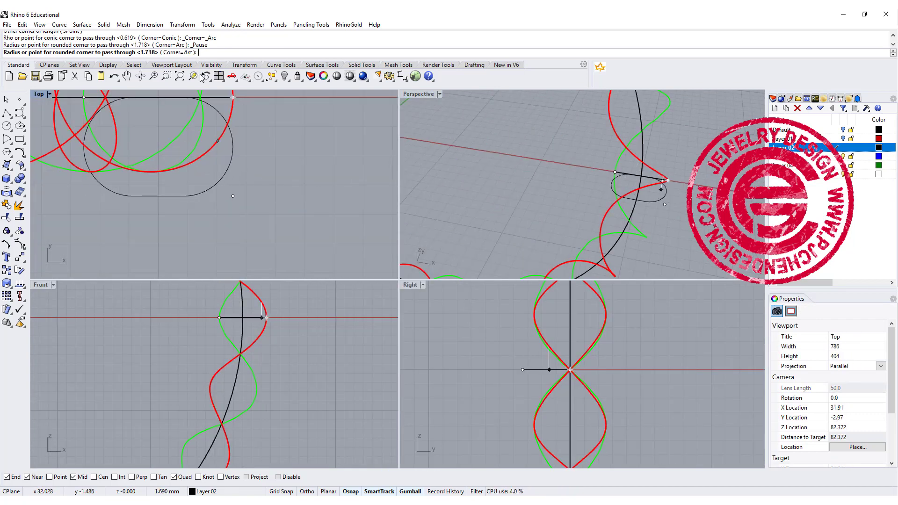
left_click(185, 52)
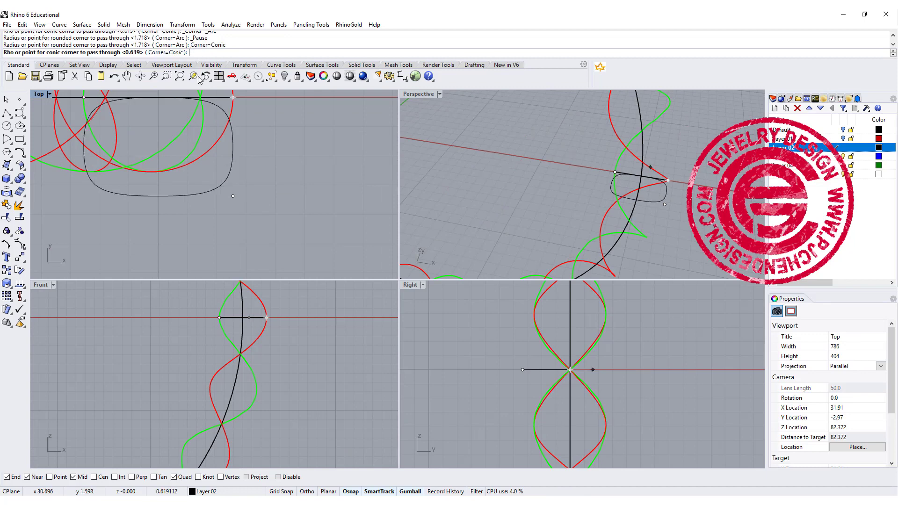
left_click(234, 176)
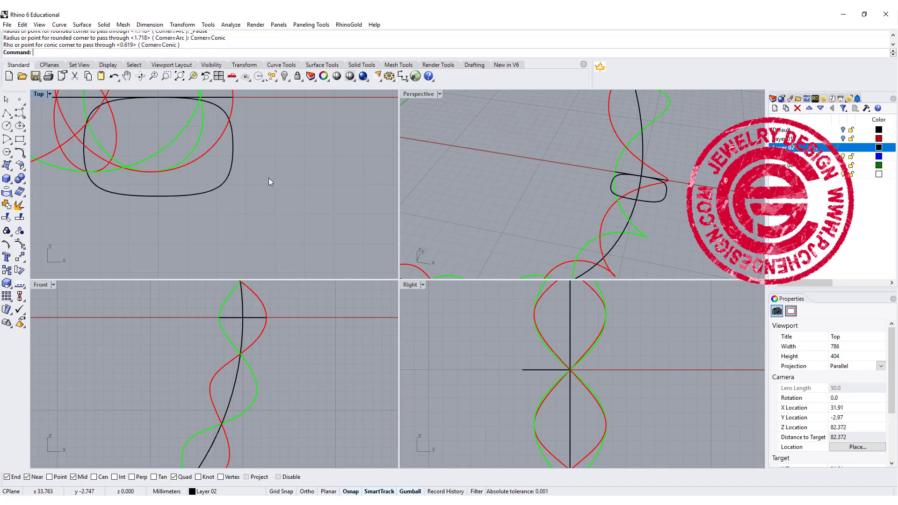
scroll(282, 173, "down", 2)
Move the rounded profile from its quadrant point onto the ring path's end
right_click_drag(282, 176, 294, 206)
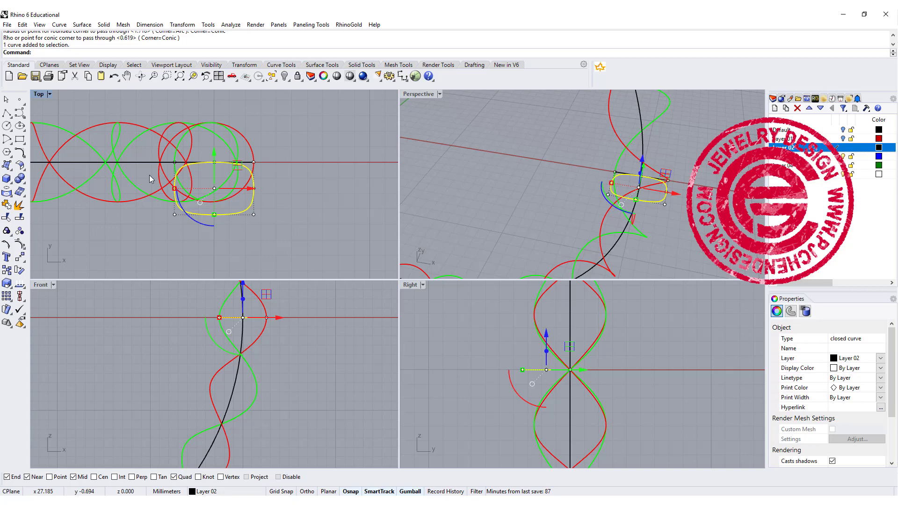
left_click(19, 219)
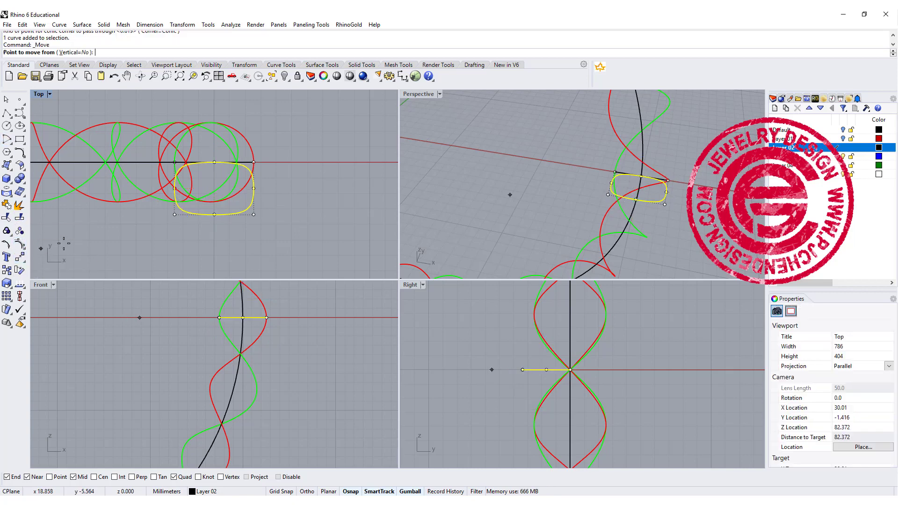
left_click(175, 188)
left_click(175, 163)
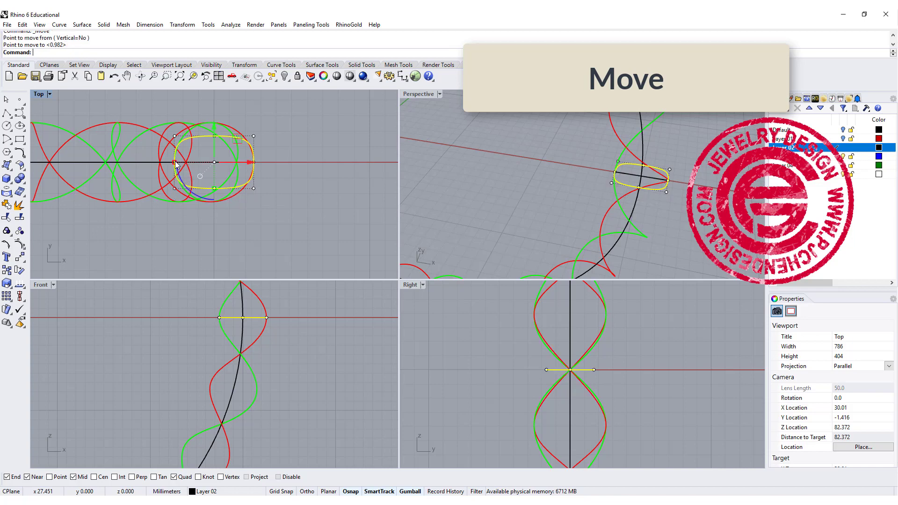
left_click(559, 221)
scroll(558, 220, "up", 4)
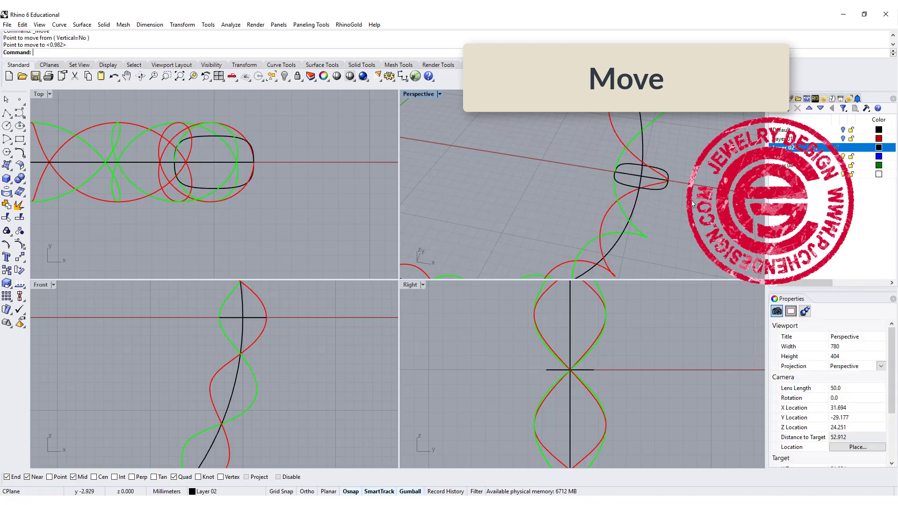
double_click(411, 95)
scroll(502, 220, "down", 5)
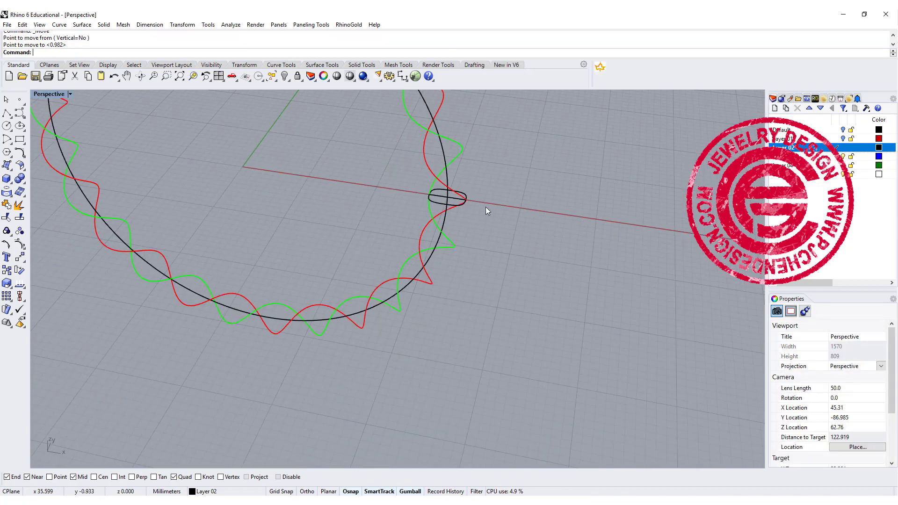
scroll(486, 207, "down", 3)
mouse_move(482, 235)
right_mouse_down()
mouse_move(534, 260)
mouse_move(506, 275)
right_mouse_up()
scroll(501, 275, "up", 3)
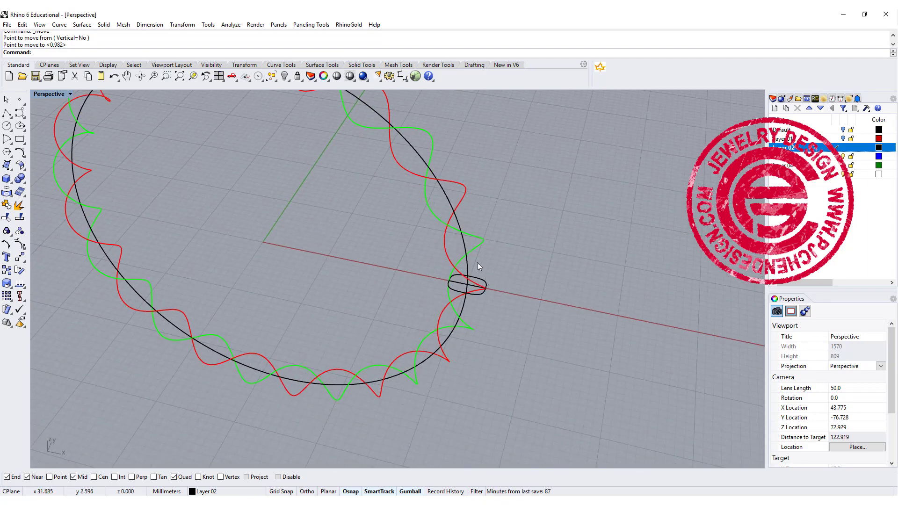
left_click(485, 285)
key("Escape")
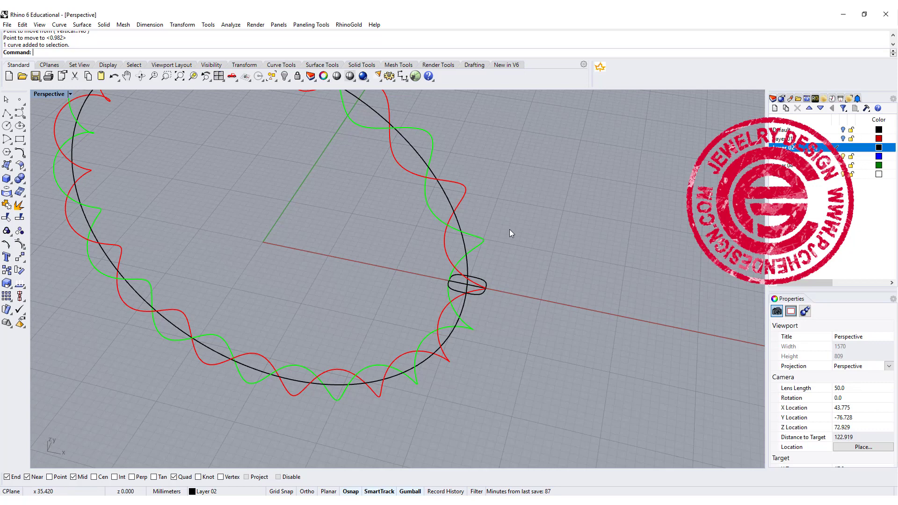
Run Sweep 2 Rails on the green and red helices and the rounded profile, with Record History on
left_click(82, 24)
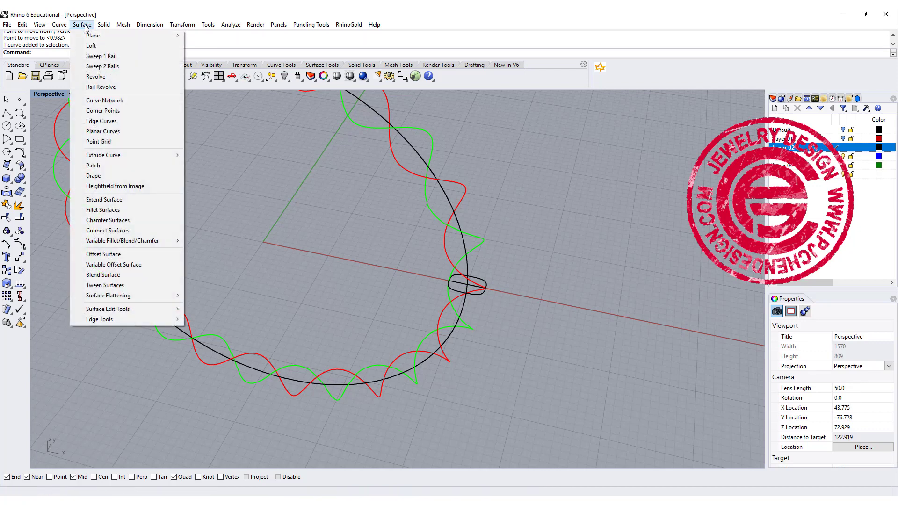
left_click(106, 67)
scroll(480, 284, "up", 3)
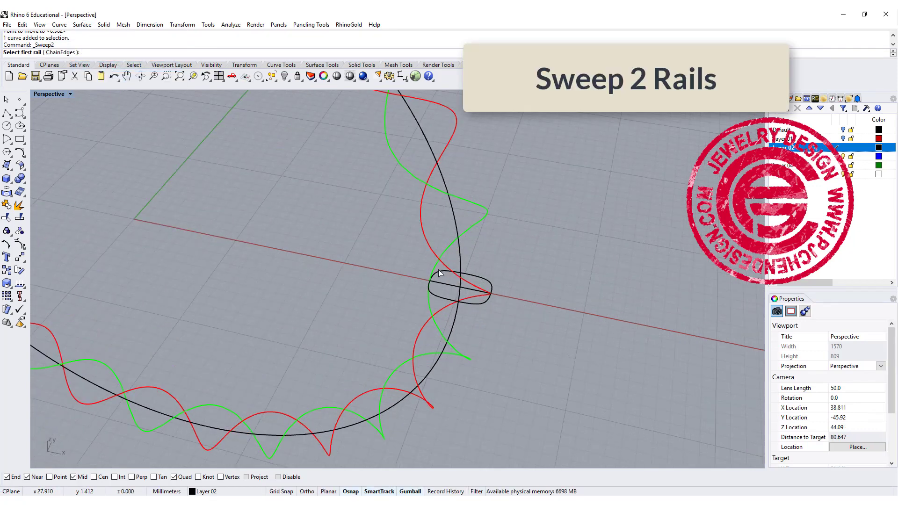
left_click(445, 256)
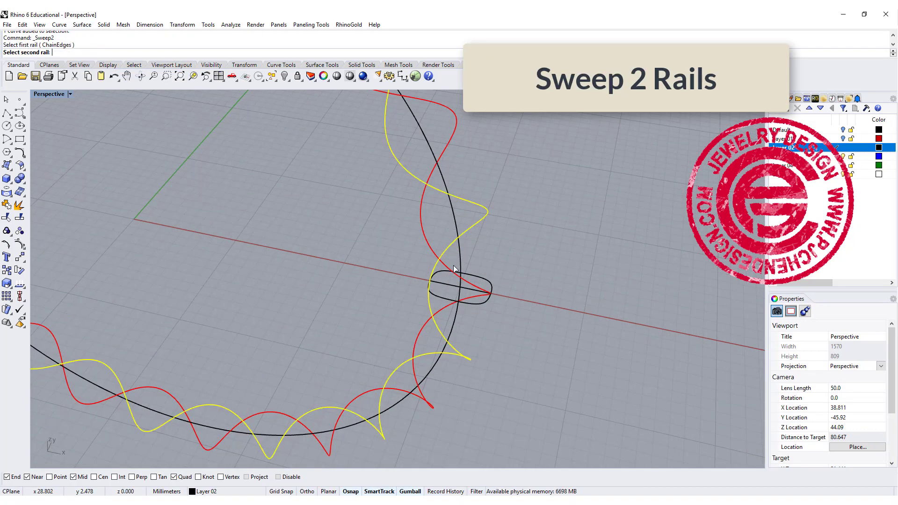
left_click(491, 289)
key("Return")
key("Return")
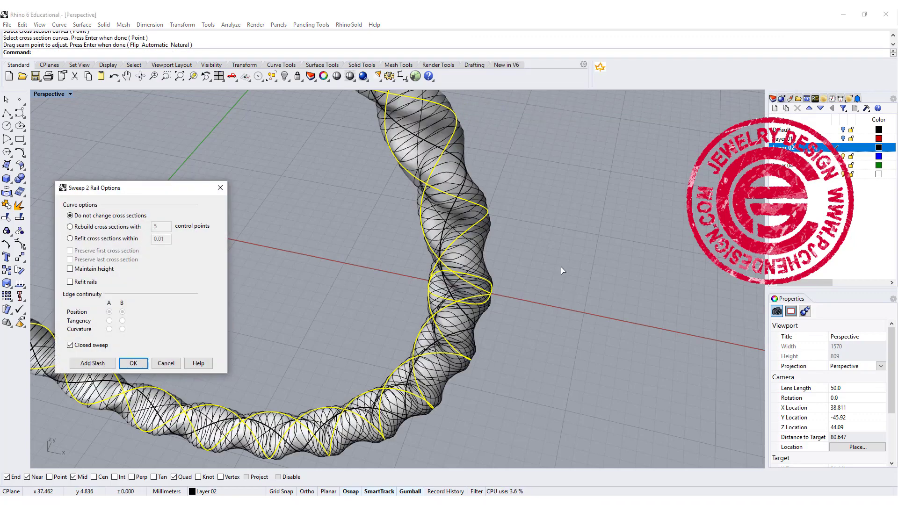
scroll(562, 267, "down", 5)
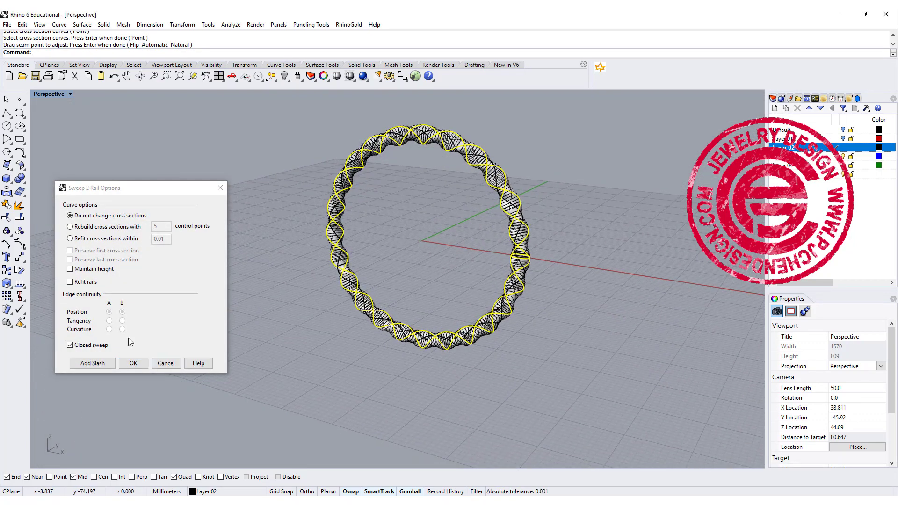
left_click(456, 491)
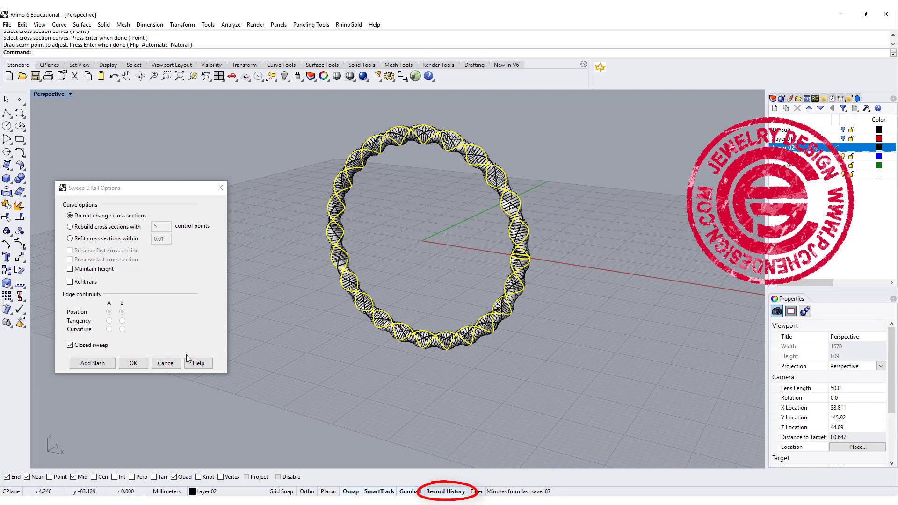
left_click(134, 364)
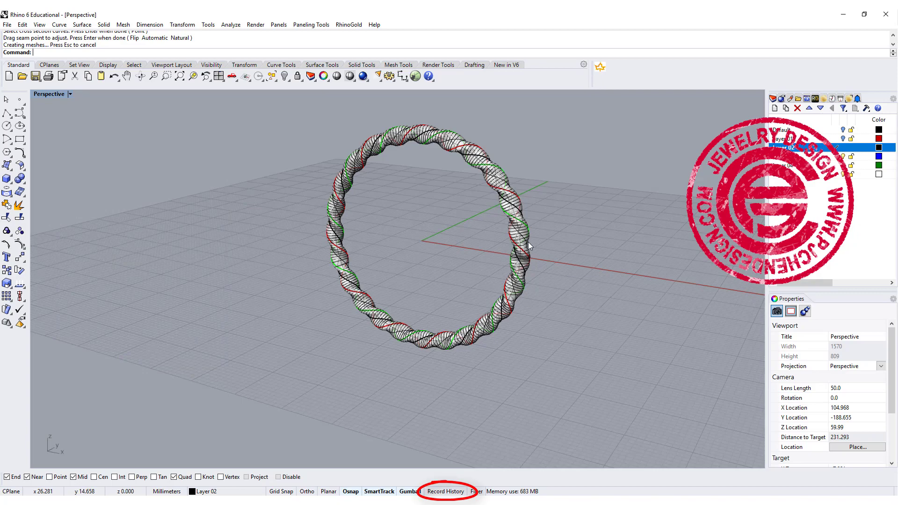
scroll(528, 242, "up", 5)
mouse_move(540, 282)
right_mouse_down()
mouse_move(609, 326)
mouse_move(568, 276)
right_mouse_up()
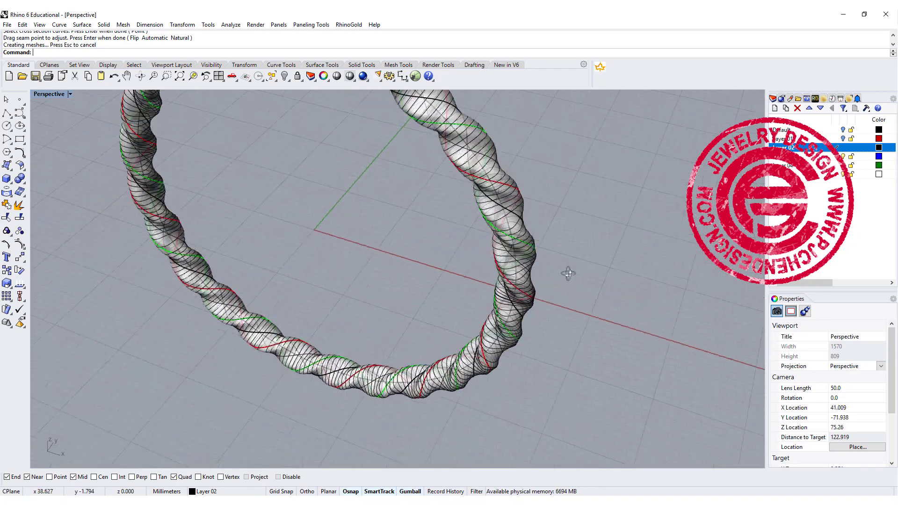
left_click_drag(422, 231, 625, 314)
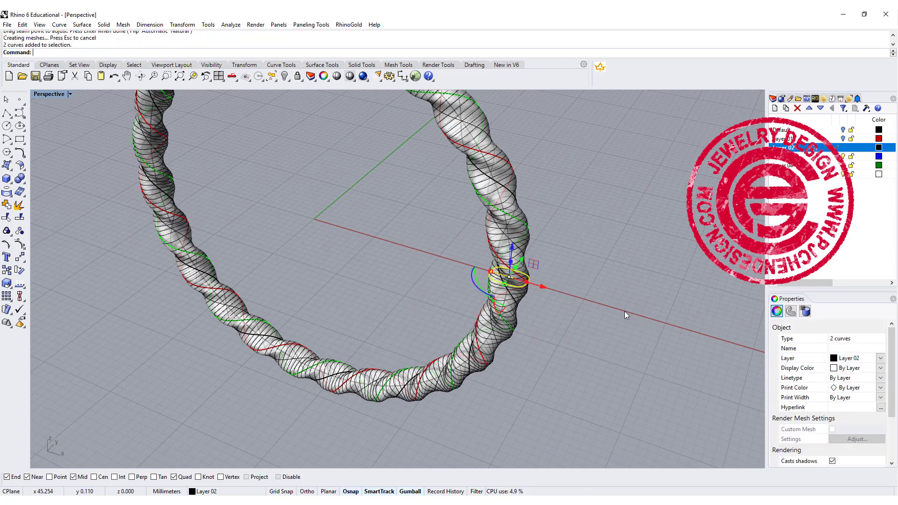
scroll(522, 280, "up", 5)
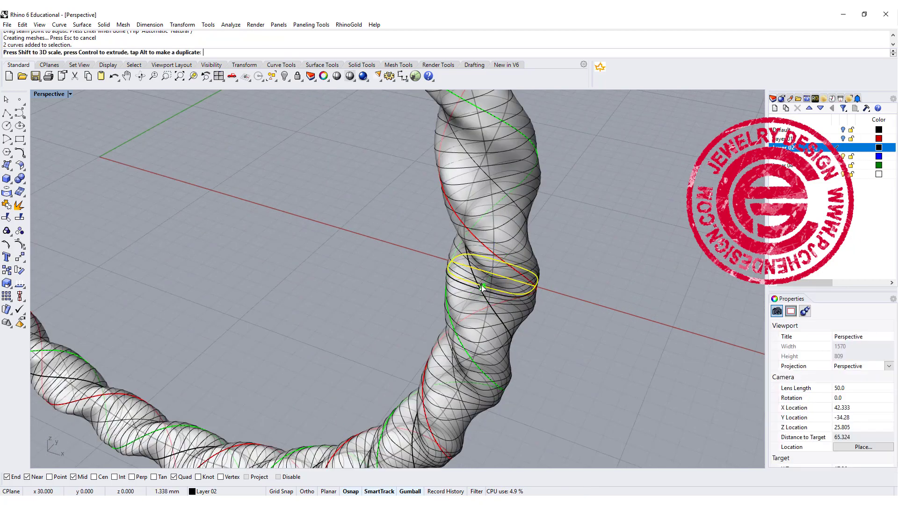
left_click_drag(483, 286, 482, 283)
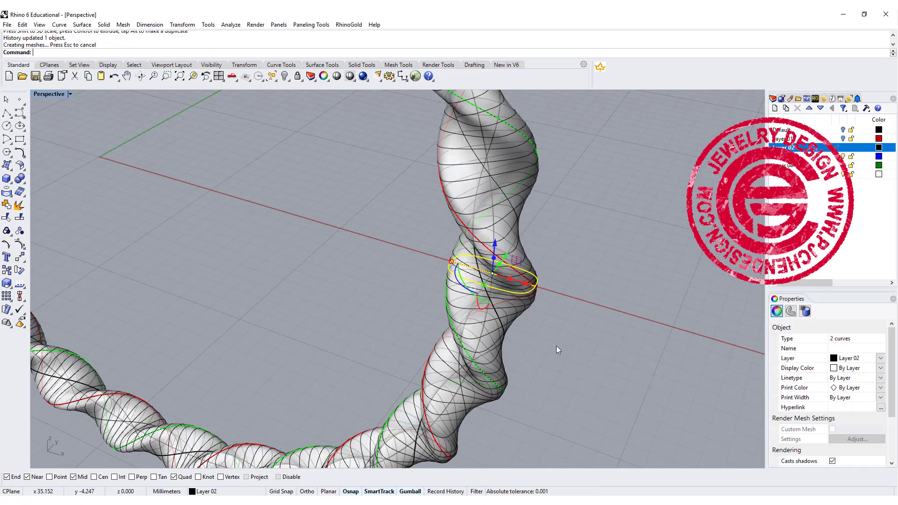
scroll(556, 346, "down", 5)
mouse_move(582, 277)
right_mouse_down()
mouse_move(637, 359)
mouse_move(545, 299)
mouse_move(581, 296)
mouse_move(580, 306)
right_mouse_up()
scroll(581, 297, "up", 3)
scroll(581, 297, "up", 3)
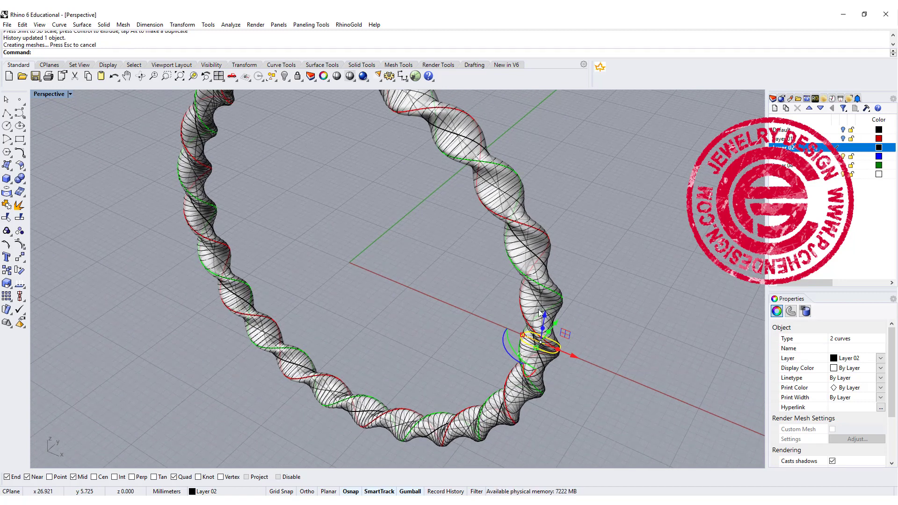
scroll(533, 348, "up", 3)
scroll(533, 348, "up", 2)
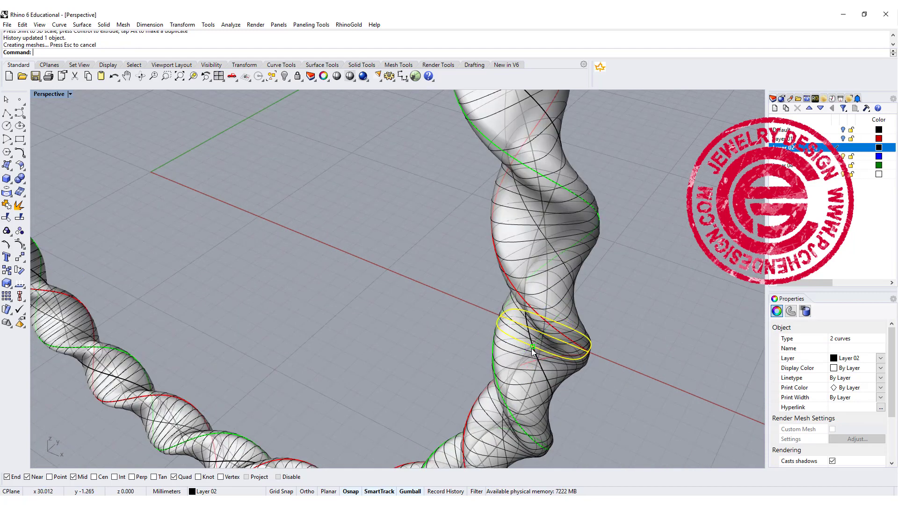
right_click_drag(531, 349, 581, 317)
scroll(579, 317, "down", 5)
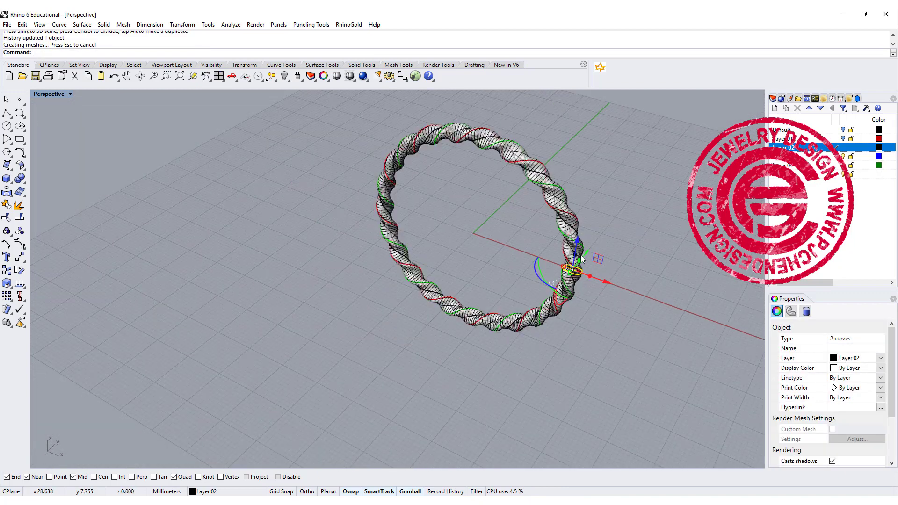
scroll(581, 260, "up", 3)
mouse_move(609, 266)
right_mouse_down()
mouse_move(537, 282)
mouse_move(527, 329)
mouse_move(592, 344)
right_mouse_up()
scroll(521, 345, "up", 3)
left_click(655, 289)
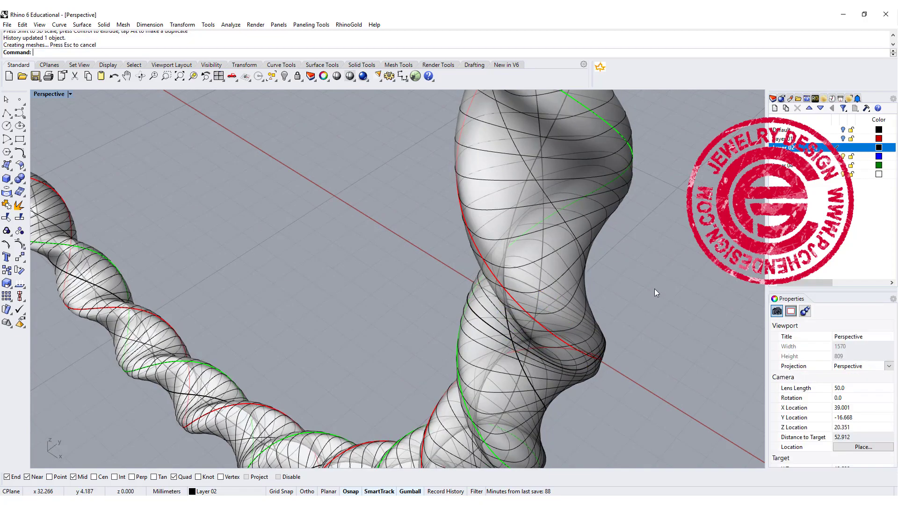
scroll(607, 264, "down", 5)
mouse_move(613, 264)
right_mouse_down()
mouse_move(620, 318)
mouse_move(608, 272)
mouse_move(540, 251)
right_mouse_up()
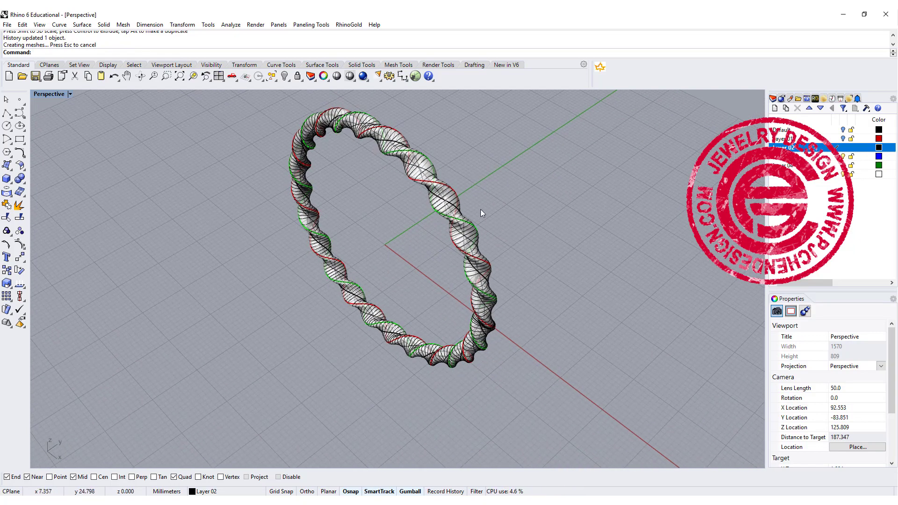
scroll(492, 314, "up", 5)
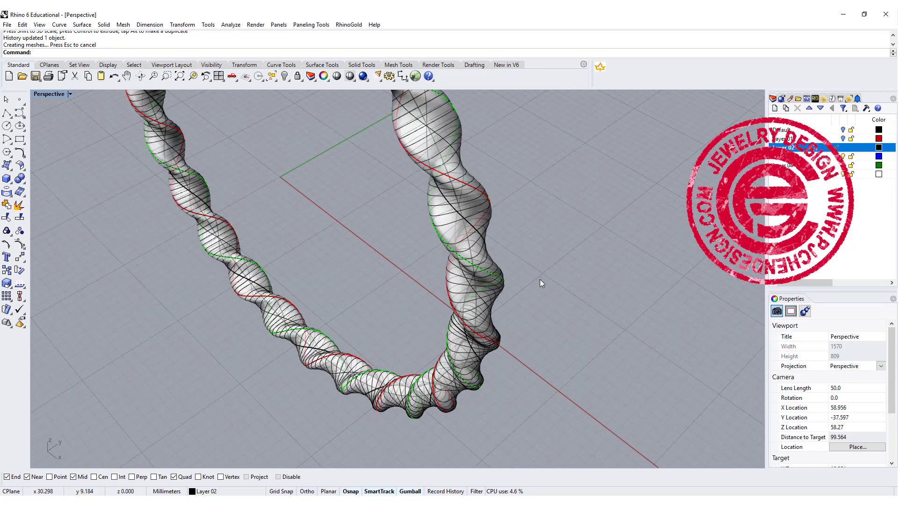
mouse_move(540, 279)
right_mouse_down()
mouse_move(501, 281)
mouse_move(521, 281)
mouse_move(510, 282)
right_mouse_up()
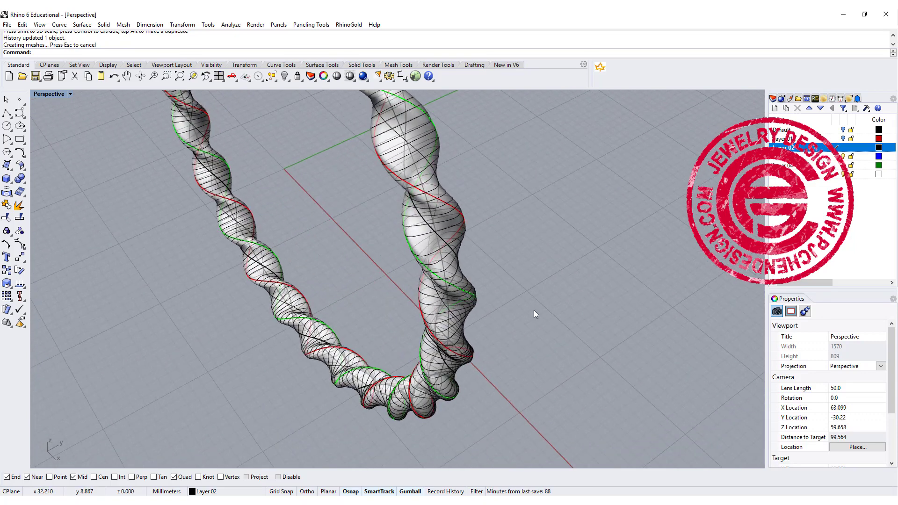
type("DupEdge")
Duplicate one edge of the twisted bangle surface as a curve
key("Return")
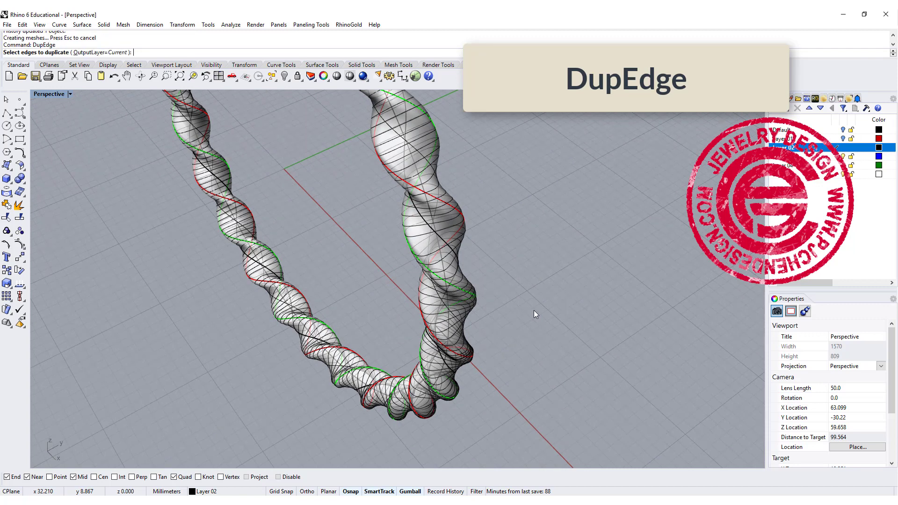
left_click(443, 240)
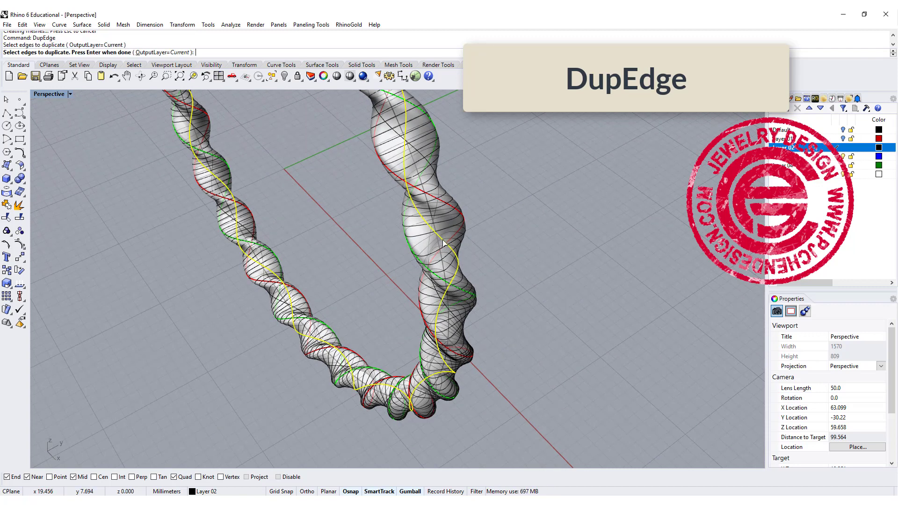
key("Return")
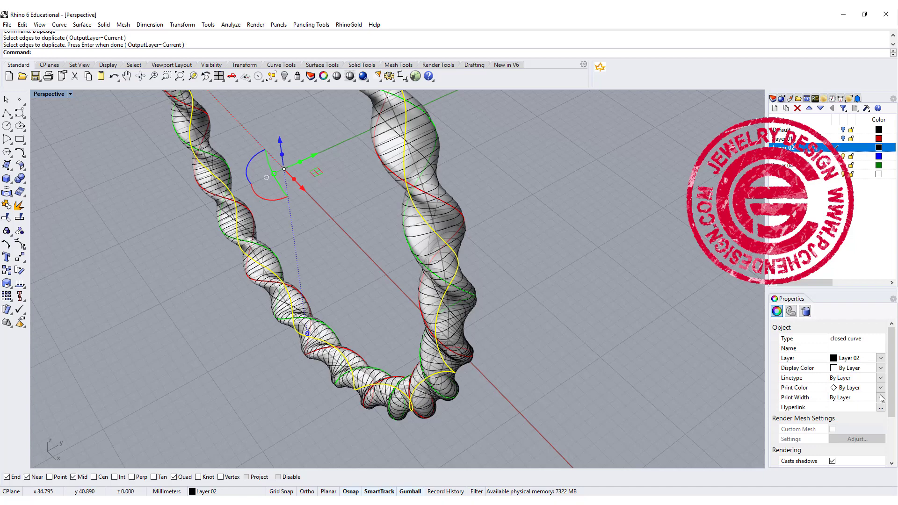
Display the duplicated edge curve in blue
left_click(882, 373)
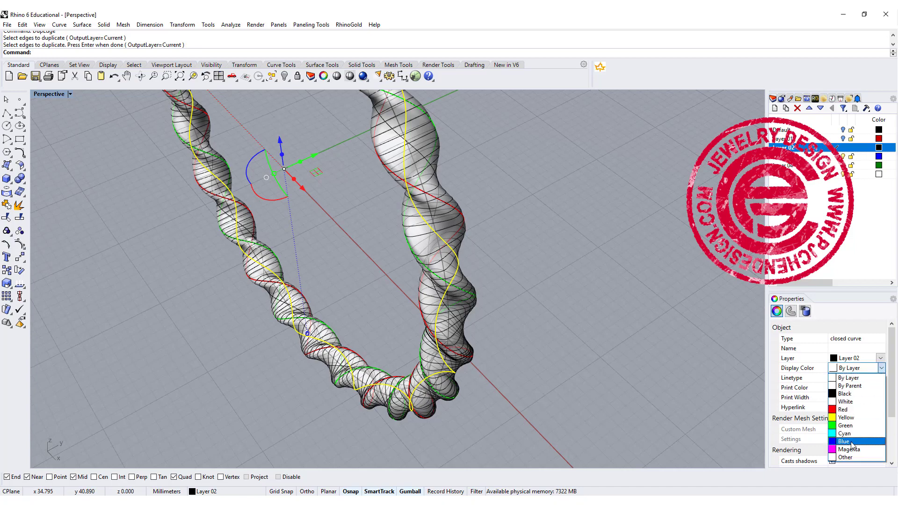
left_click(852, 448)
left_click(563, 292)
mouse_move(493, 251)
right_mouse_down()
mouse_move(584, 244)
mouse_move(439, 222)
mouse_move(538, 231)
mouse_move(557, 246)
mouse_move(562, 210)
mouse_move(612, 176)
mouse_move(586, 175)
right_mouse_up()
scroll(522, 182, "up", 5)
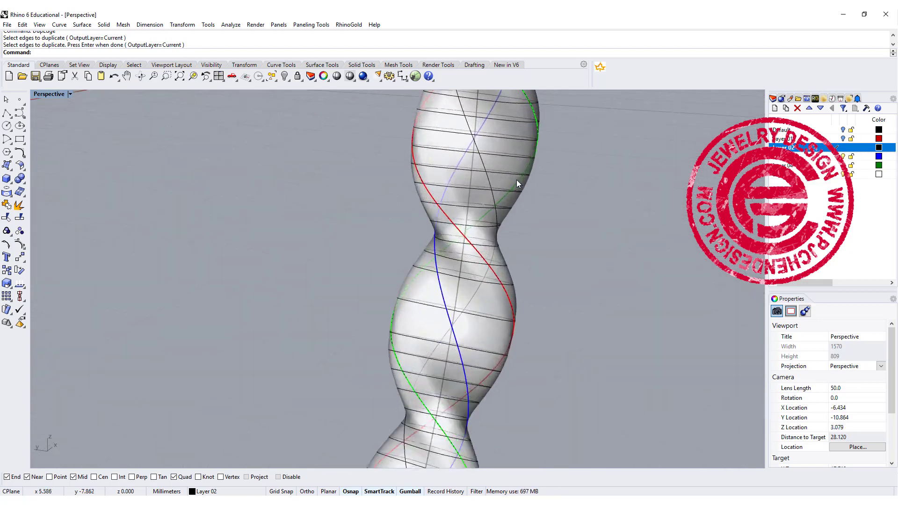
scroll(490, 168, "down", 4)
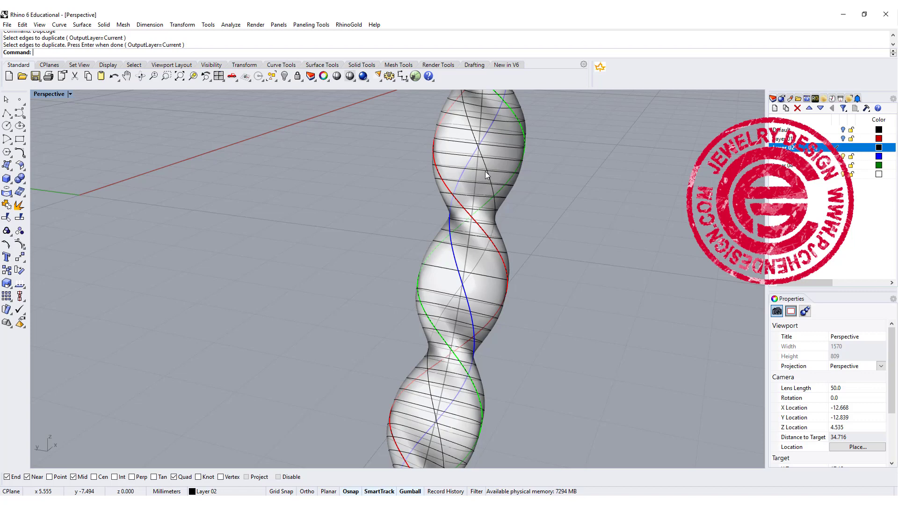
mouse_move(547, 182)
right_mouse_down()
mouse_move(435, 171)
mouse_move(556, 183)
right_mouse_up()
right_click_drag(507, 169, 556, 198)
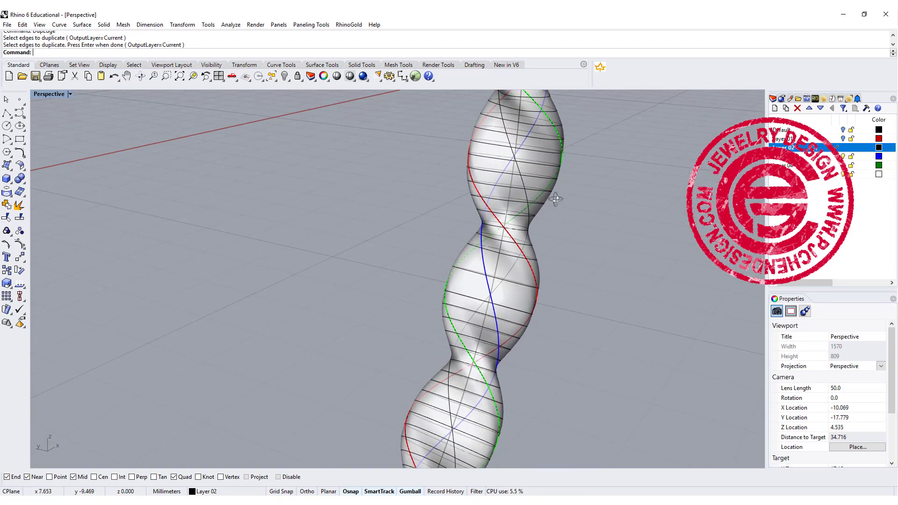
type("ExtractIsocurve")
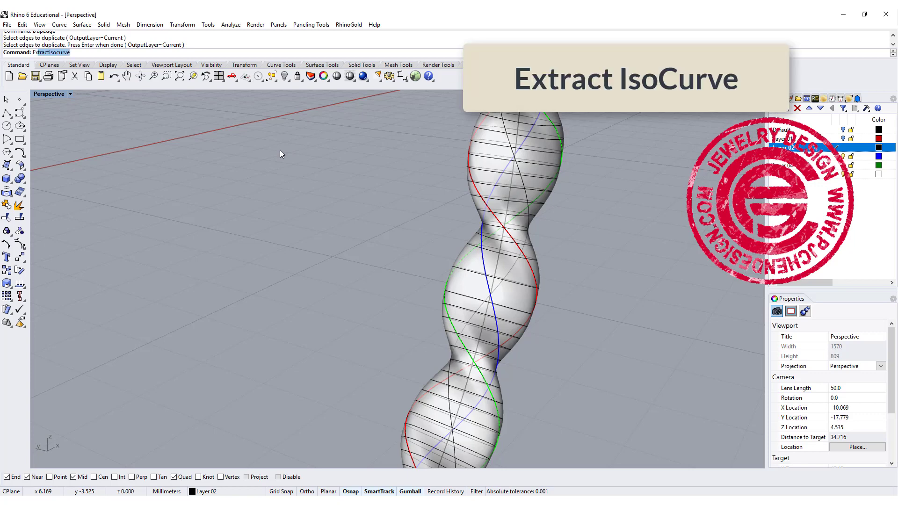
Extract an isocurve in the toggled direction, running lengthwise along the bangle surface
key("Return")
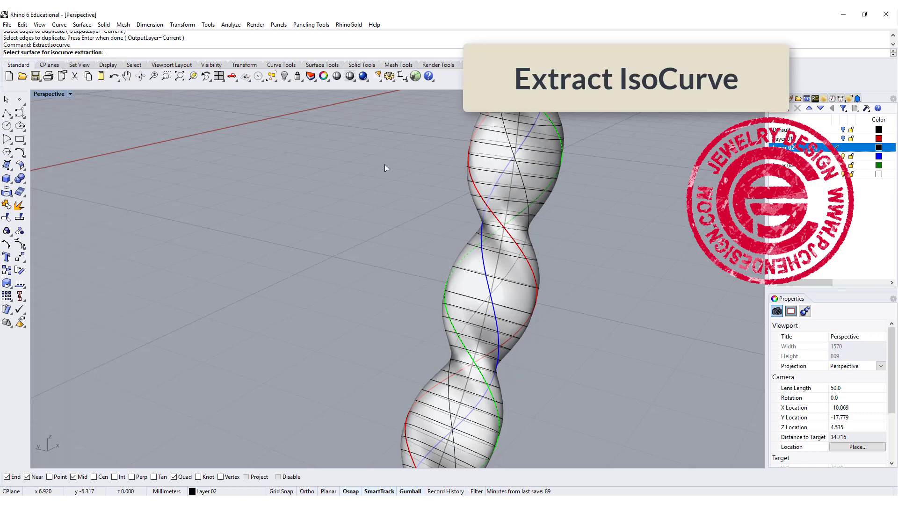
left_click(521, 175)
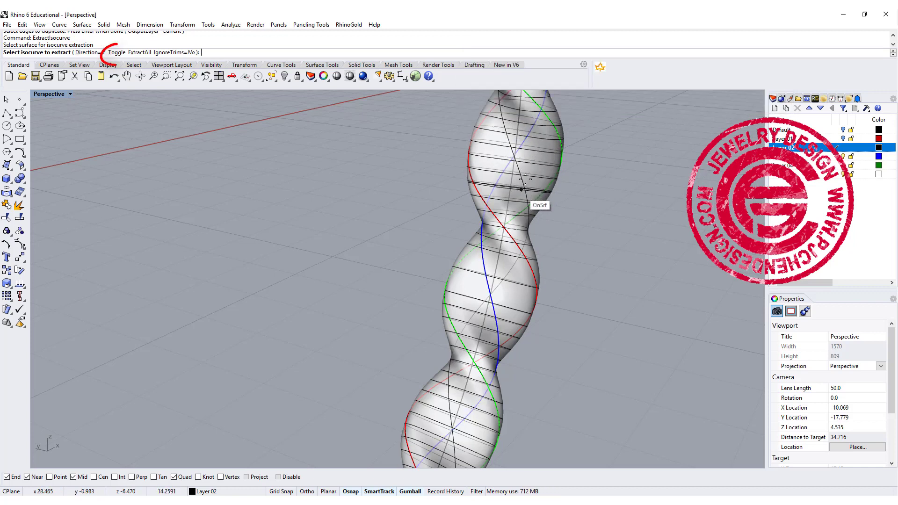
left_click(114, 55)
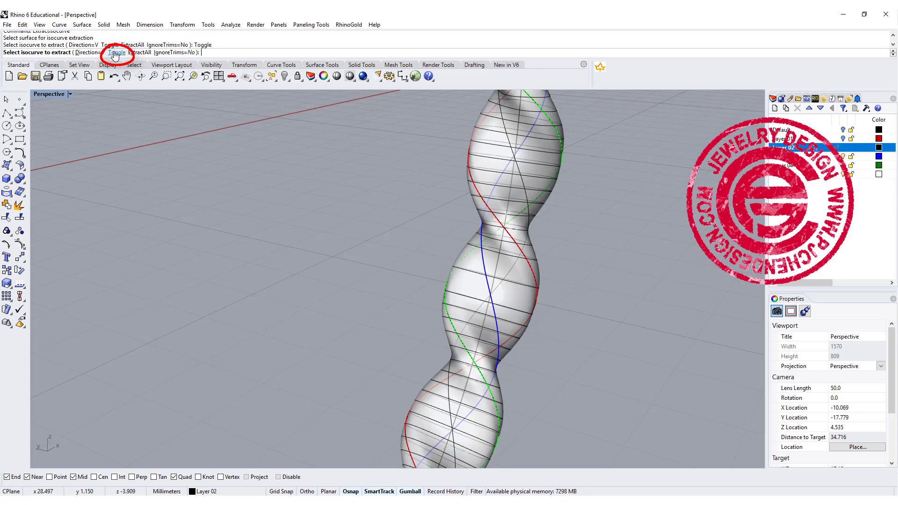
left_click(523, 181)
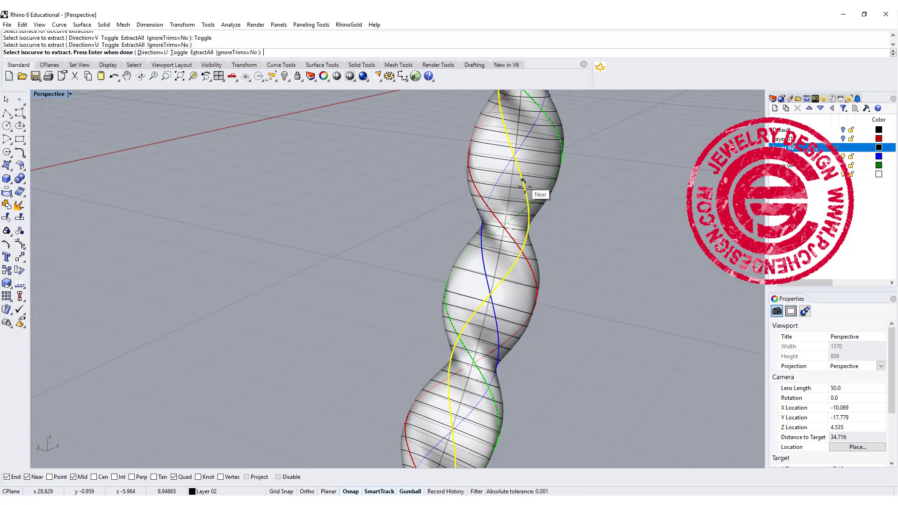
key("Return")
key("Escape")
Give the extracted isocurve a magenta display colour and inspect the coloured curves
right_click_drag(629, 247, 620, 229)
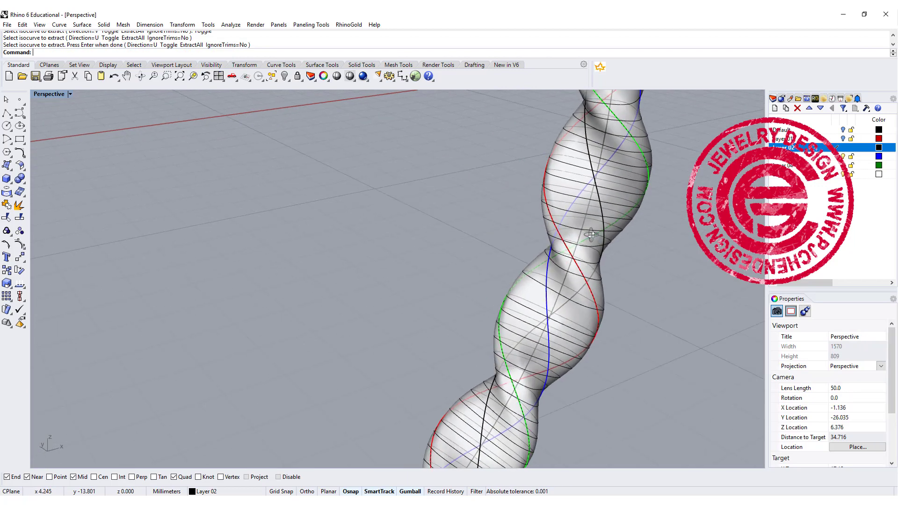
left_click(628, 224)
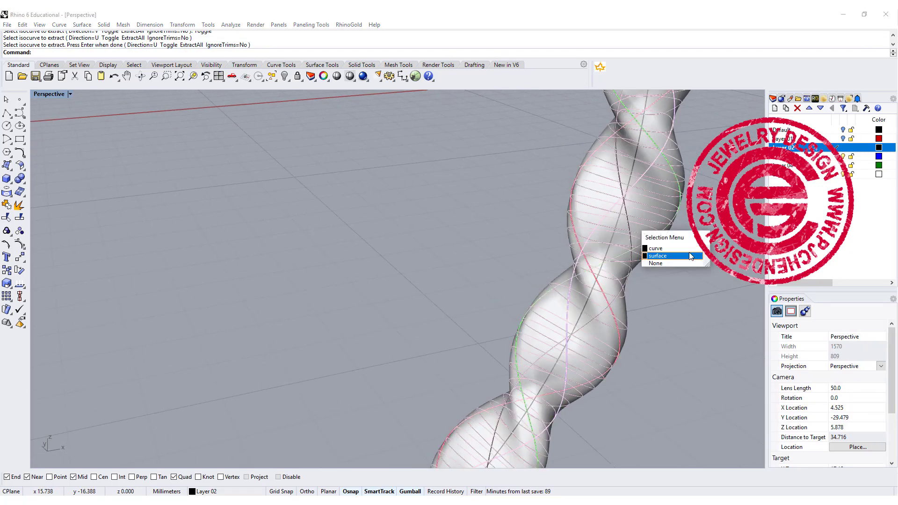
left_click(674, 249)
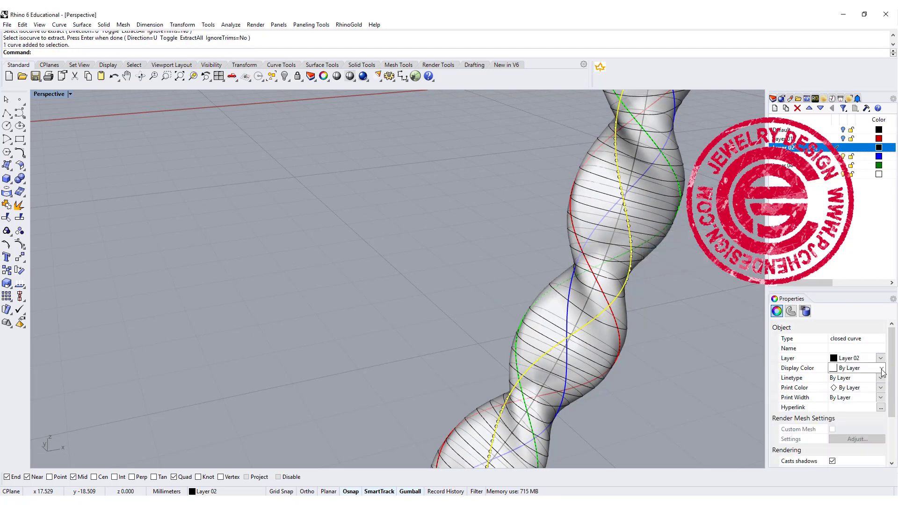
left_click(881, 368)
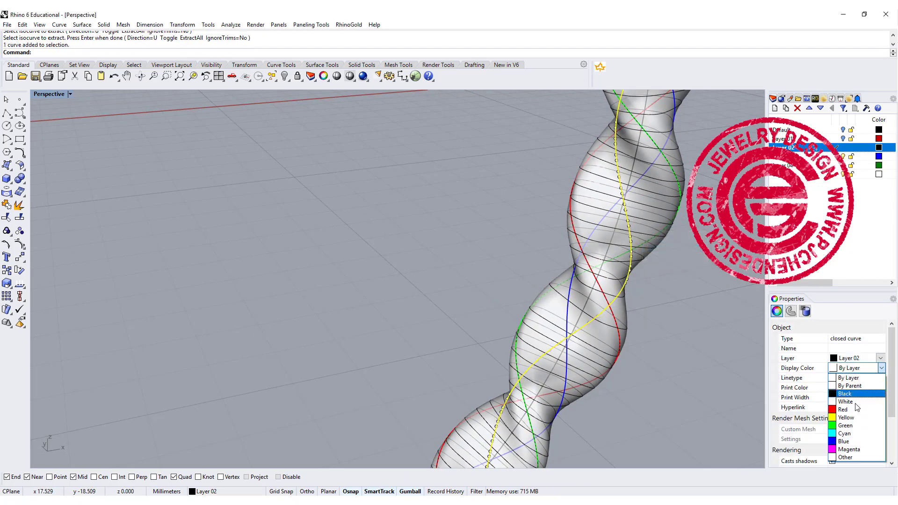
left_click(858, 444)
left_click(675, 350)
mouse_move(674, 349)
right_mouse_down()
mouse_move(632, 235)
mouse_move(444, 217)
right_mouse_up()
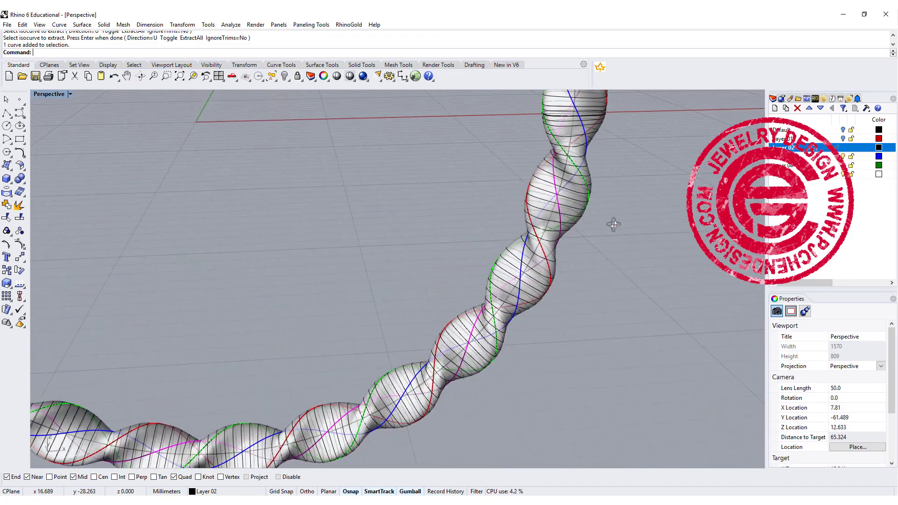
mouse_move(444, 217)
right_mouse_down()
mouse_move(608, 193)
mouse_move(631, 235)
right_mouse_up()
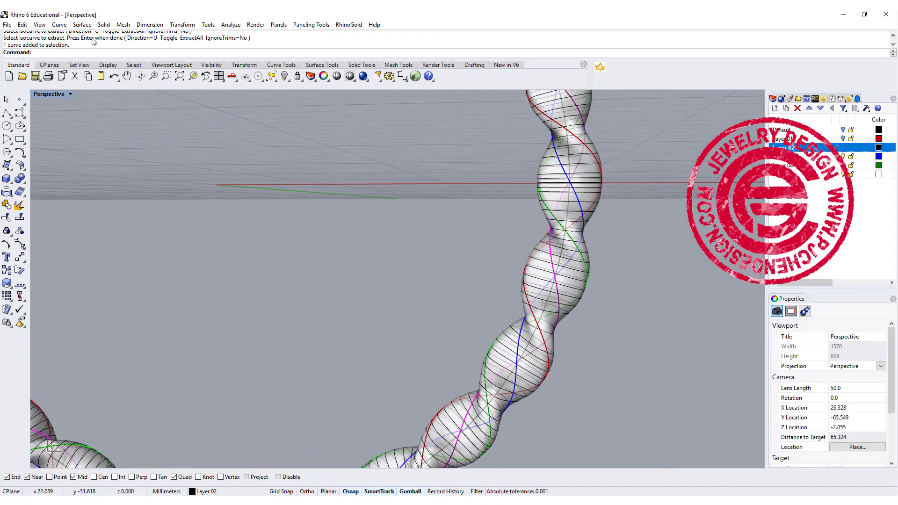
Place a small sphere centred on the bangle's narrow waist from the Front view, then select it
double_click(51, 95)
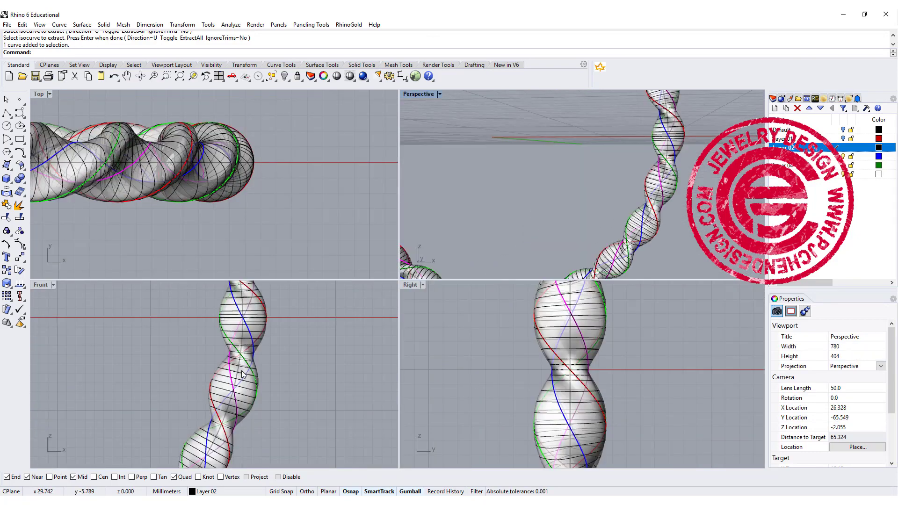
scroll(243, 375, "down", 3)
left_click(8, 181)
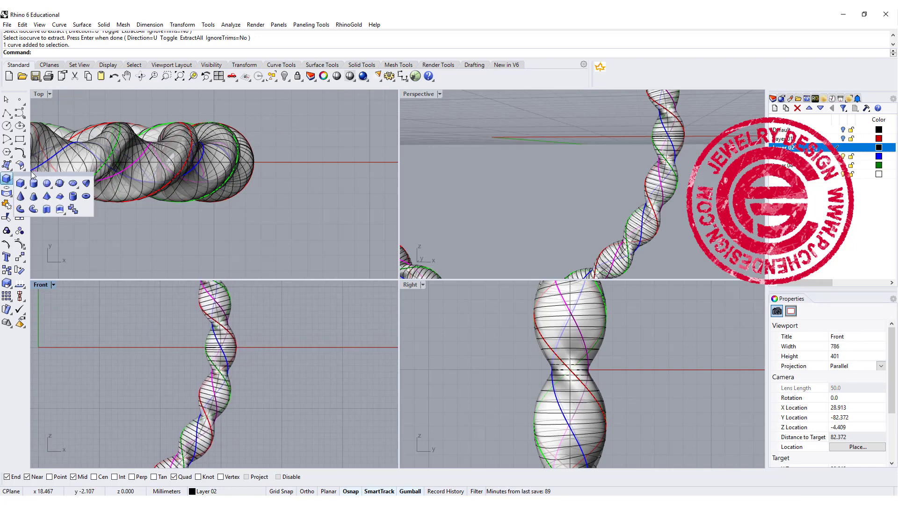
left_click(47, 191)
scroll(223, 337, "up", 1)
scroll(223, 337, "up", 3)
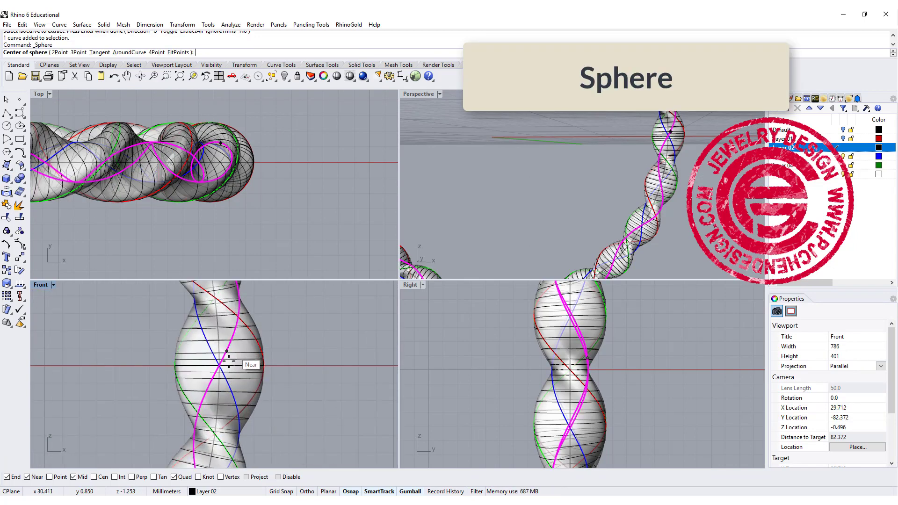
left_click(220, 367)
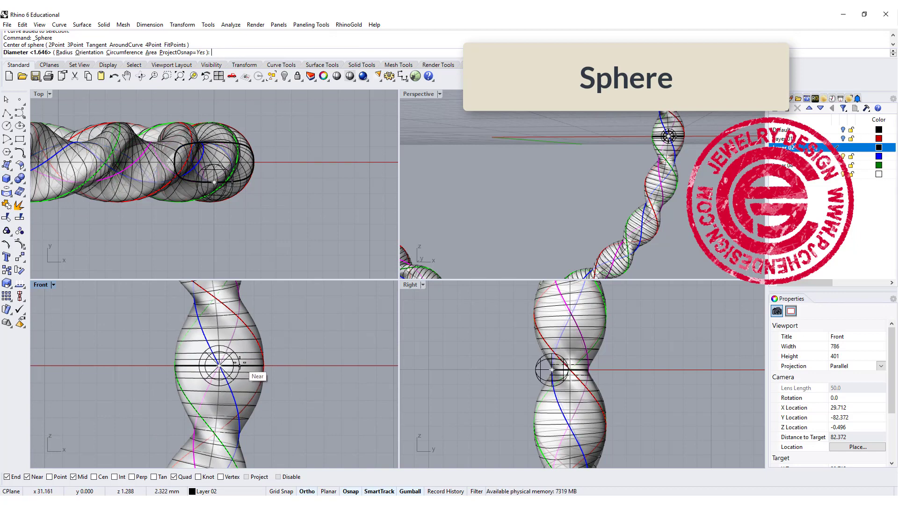
left_click(237, 359)
left_click(226, 355)
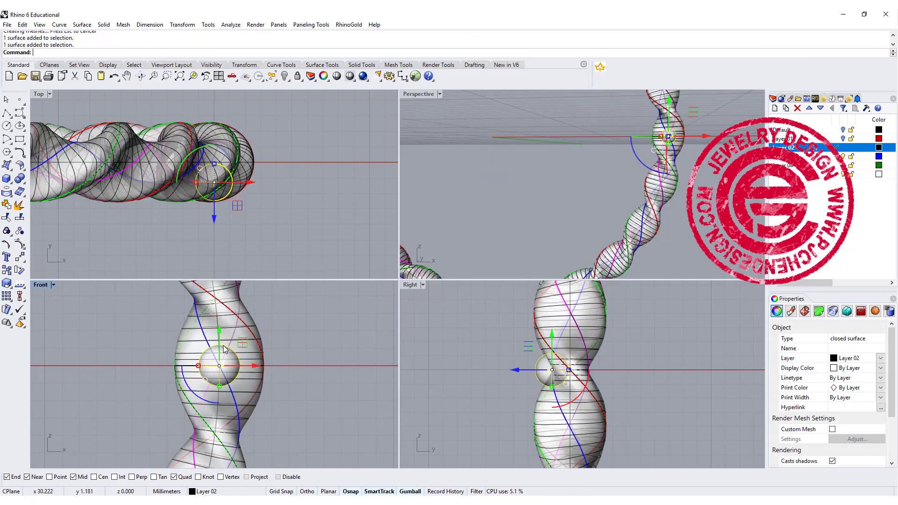
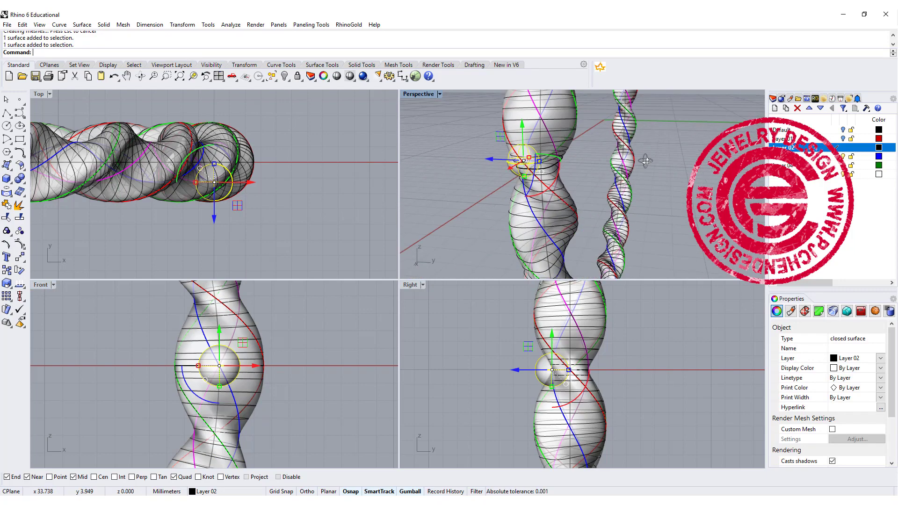
Orbit Perspective, then Alt-drag a copy of the bead sphere to the column's far side
right_click_drag(645, 161, 604, 163)
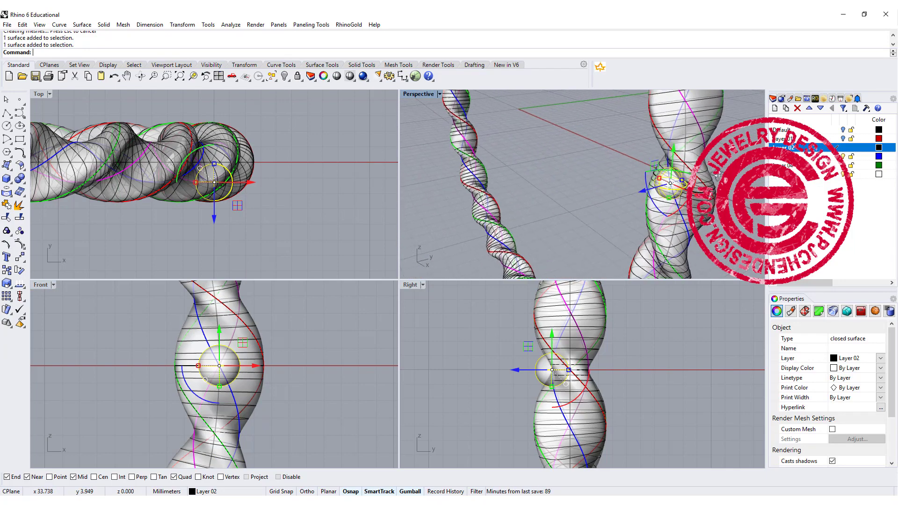
right_click_drag(717, 174, 634, 174)
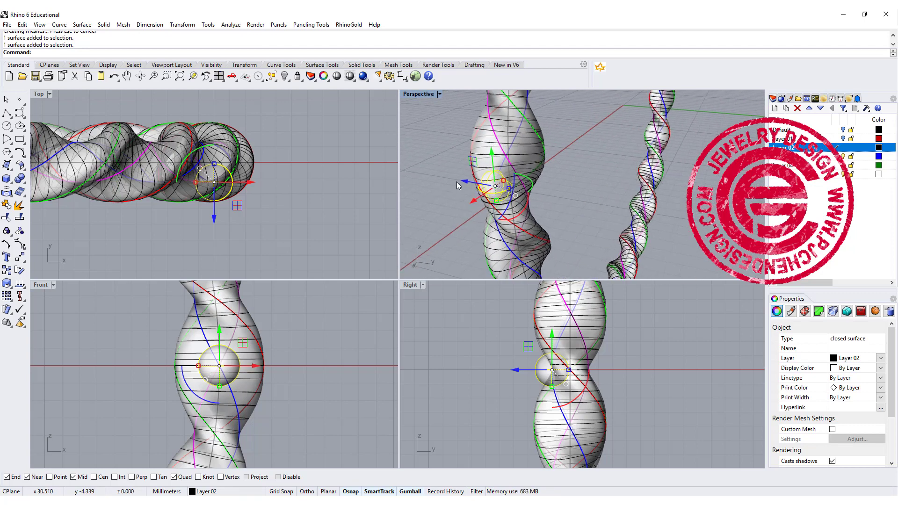
left_click_drag(465, 181, 491, 198)
key("alt")
right_click_drag(457, 236, 635, 211)
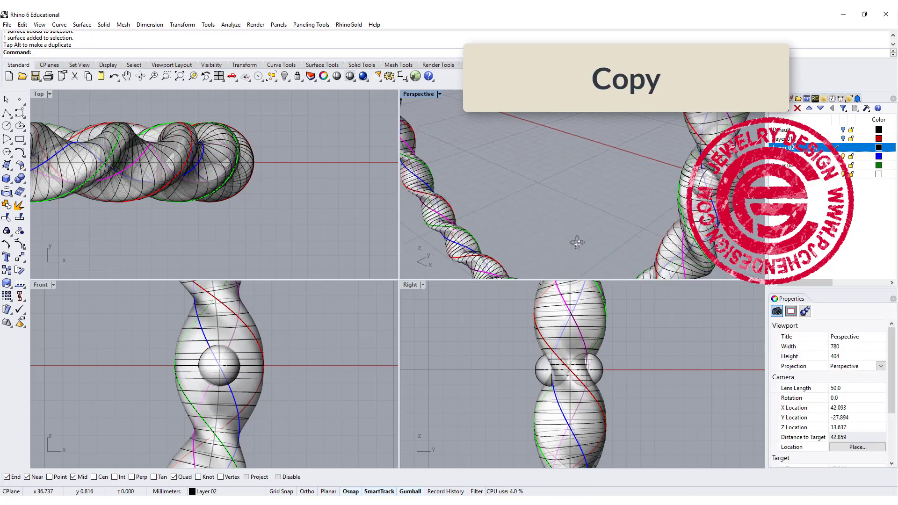
Maximize and pan Perspective, then start Array Along Curve with the bead sphere selected
double_click(409, 94)
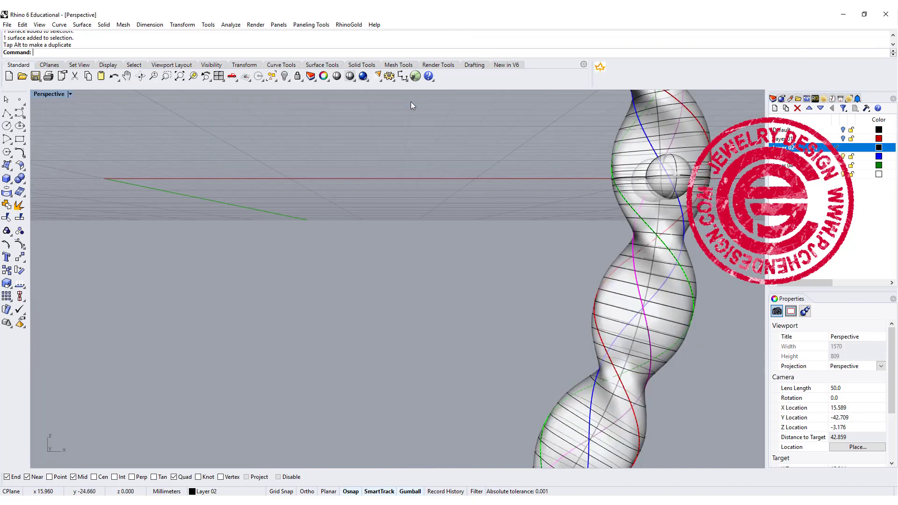
mouse_move(411, 102)
right_mouse_down("shift")
mouse_move(387, 272)
mouse_move(418, 249)
right_mouse_up("shift")
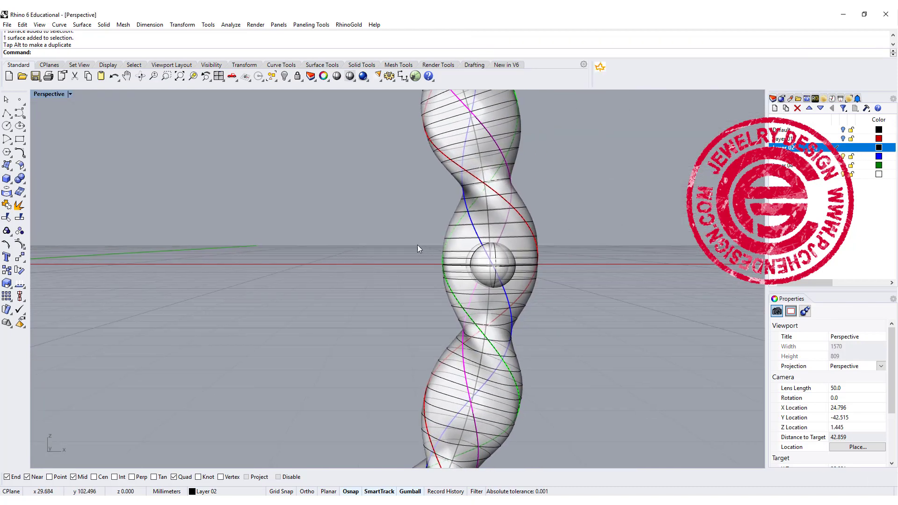
left_click(181, 25)
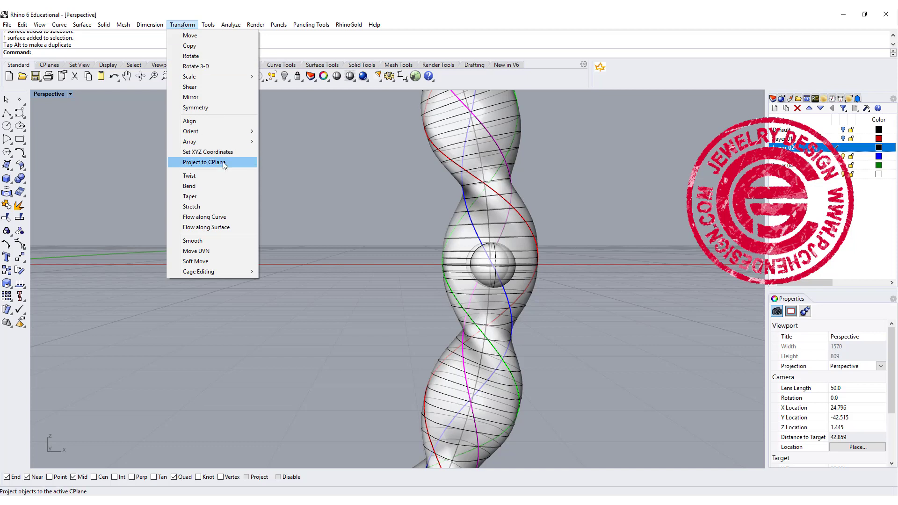
mouse_move(210, 142)
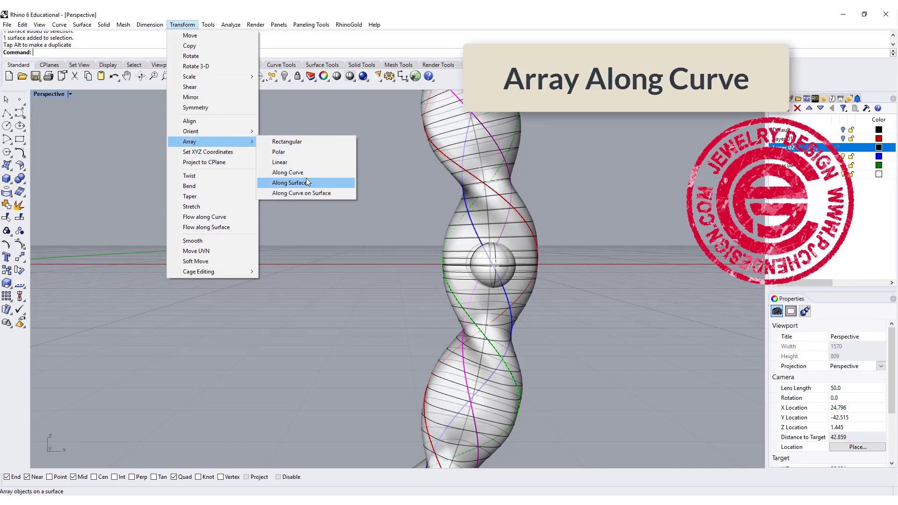
left_click(308, 173)
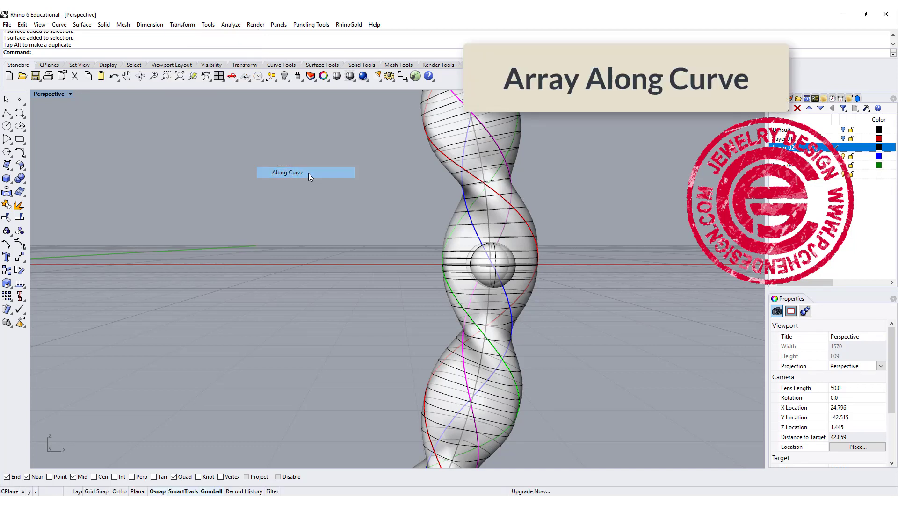
left_click(516, 262)
left_click(555, 283)
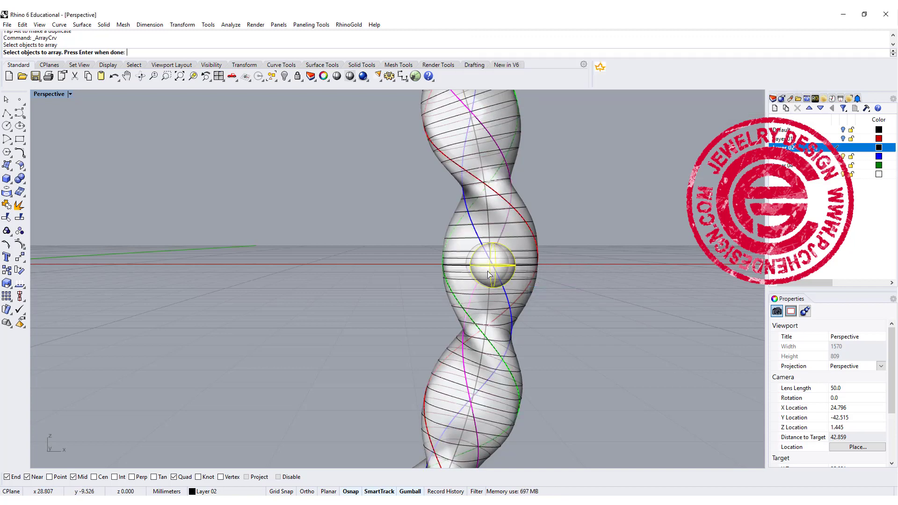
key("Return")
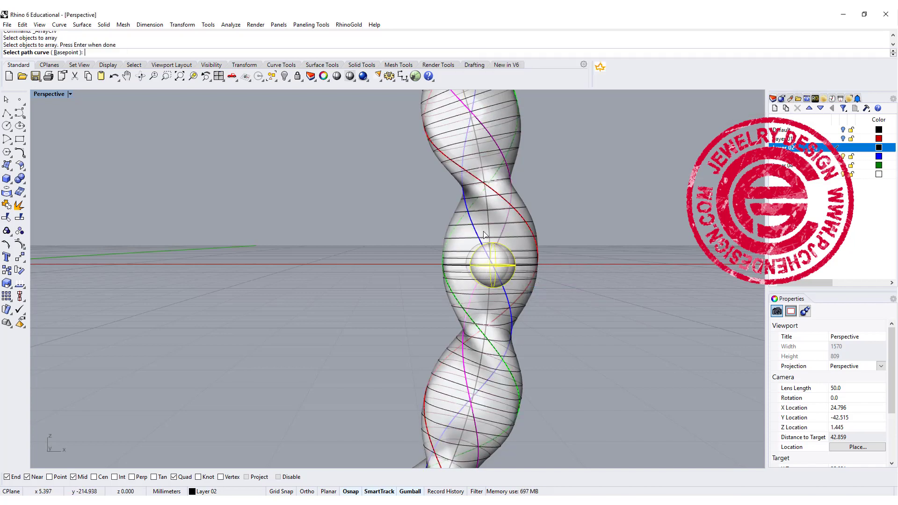
Use the helix curve as path with 180 items, Roadlike orientation, and restore four views
left_click(477, 234)
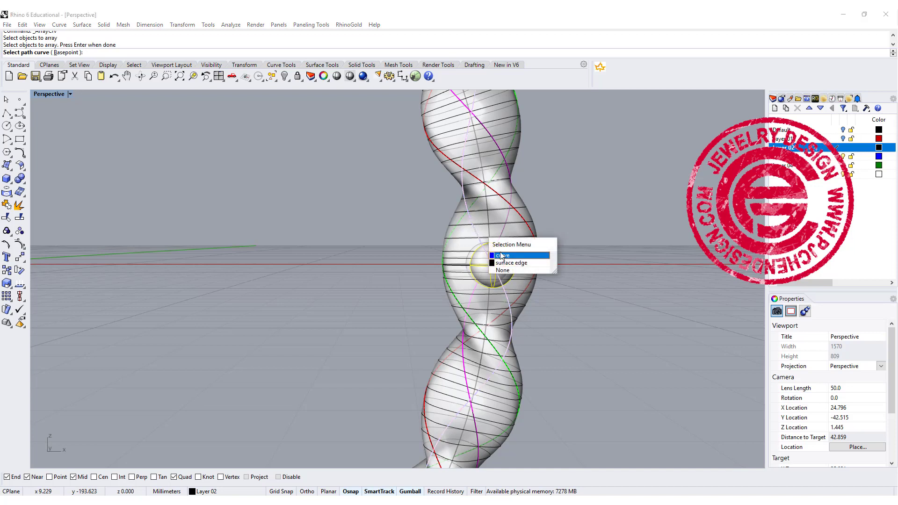
left_click(502, 257)
left_click_drag(404, 185, 325, 140)
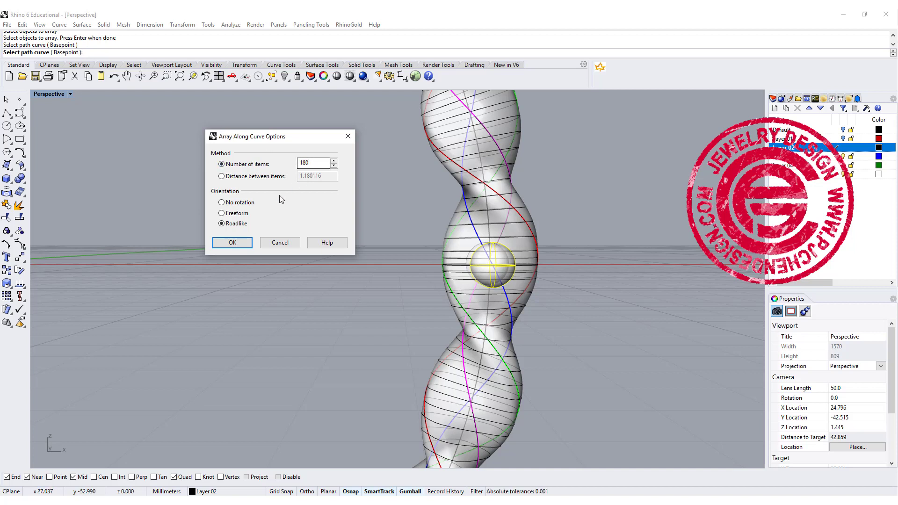
left_click(232, 242)
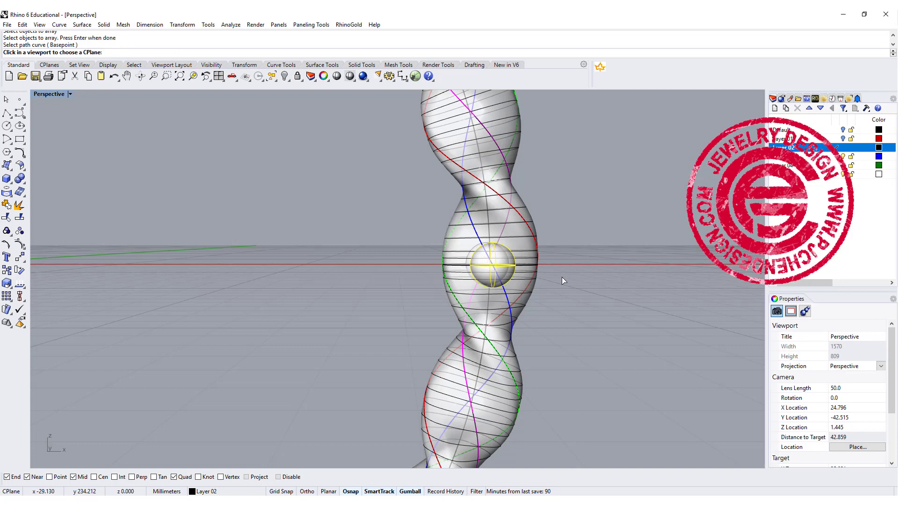
double_click(45, 94)
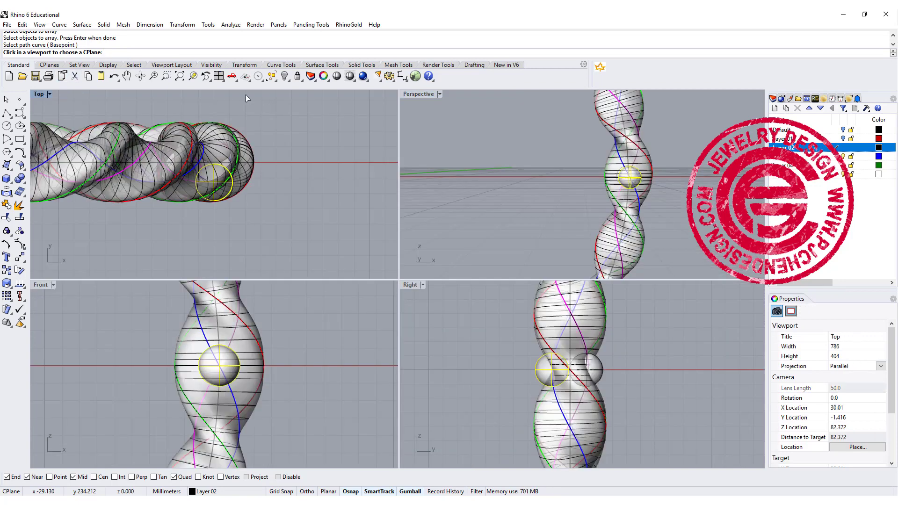
Finish the 180-bead array, orbit to inspect it, then undo it with Ctrl+Z
left_click(297, 161)
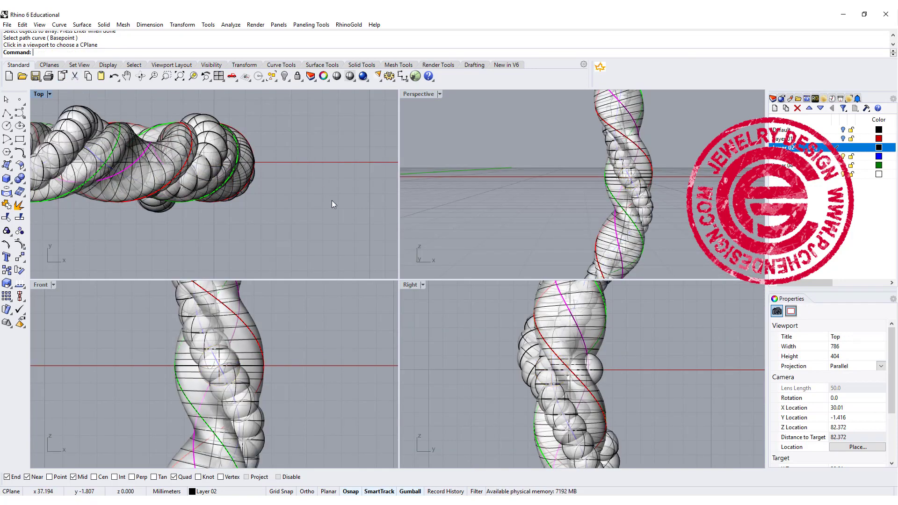
right_click_drag(652, 231, 565, 234)
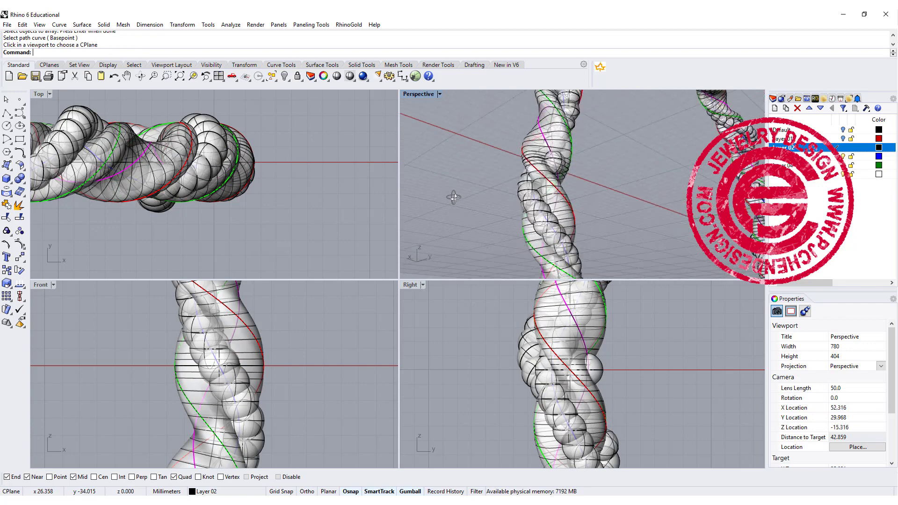
scroll(635, 220, "up", 5)
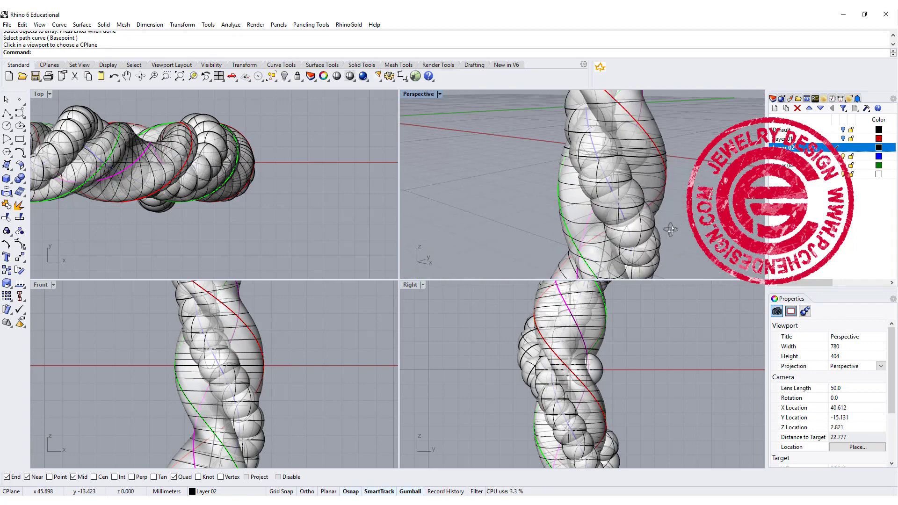
mouse_move(688, 232)
right_mouse_down()
mouse_move(624, 185)
mouse_move(560, 159)
right_mouse_up()
key("ctrl+z")
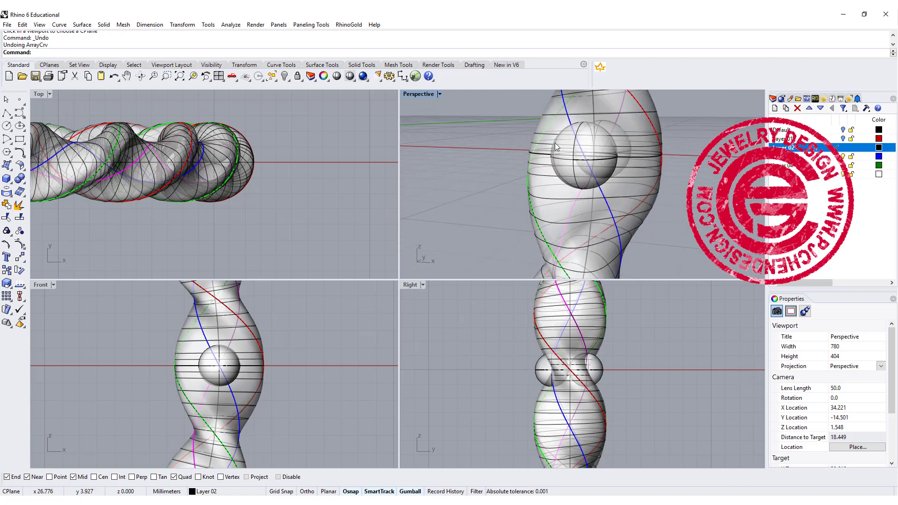
Array the bead sphere along the helix curve with 160 items and Roadlike orientation
left_click(555, 144)
key("Return")
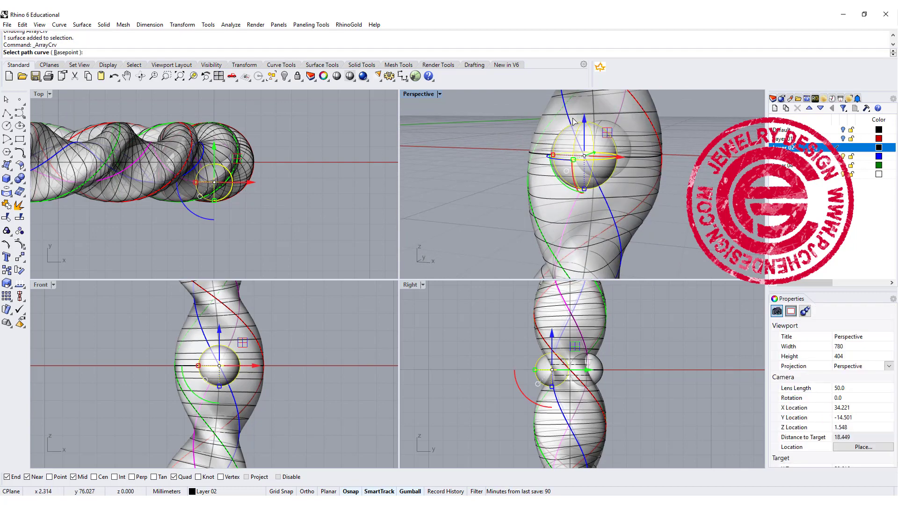
left_click(582, 145)
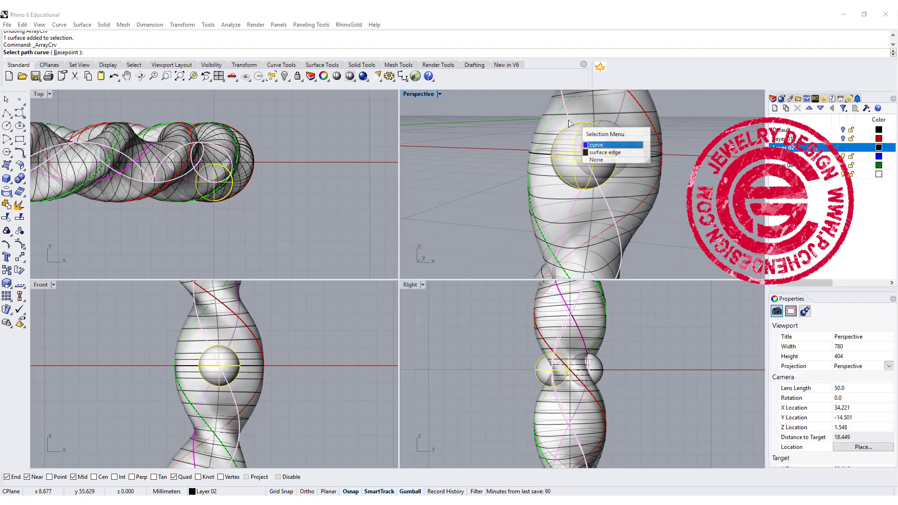
left_click(582, 146)
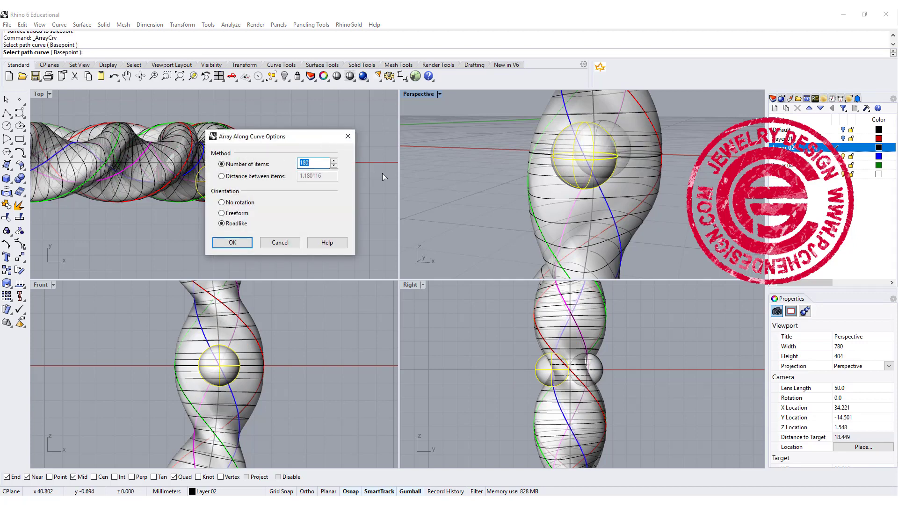
type("160")
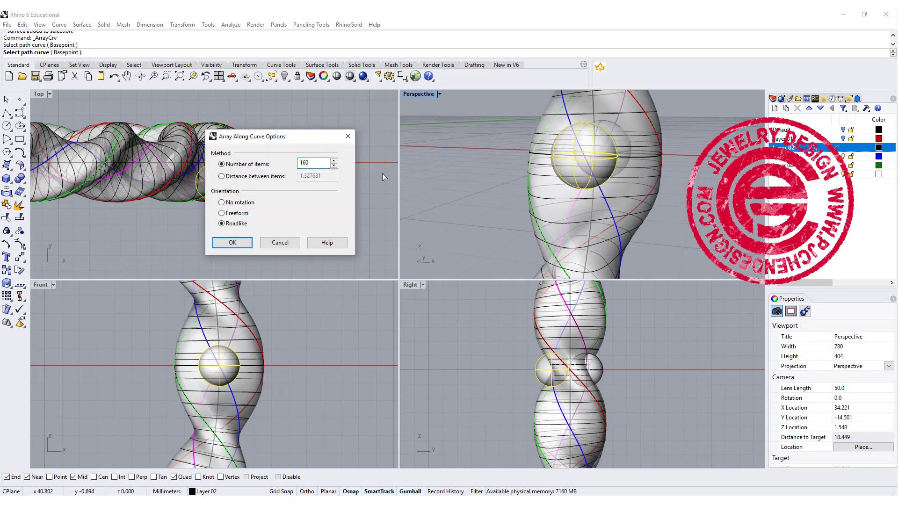
key("Return")
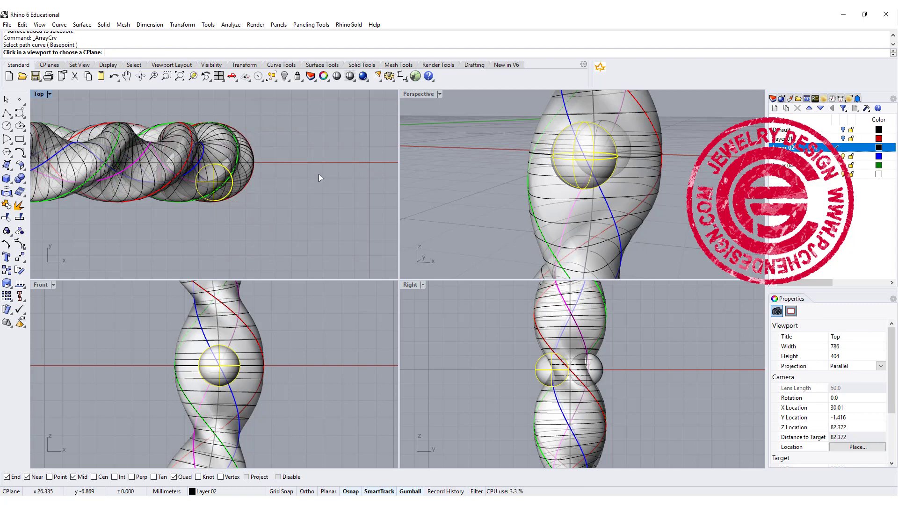
left_click(321, 169)
Orbit Perspective to inspect the bead array and select the original bead sphere
left_click(652, 212)
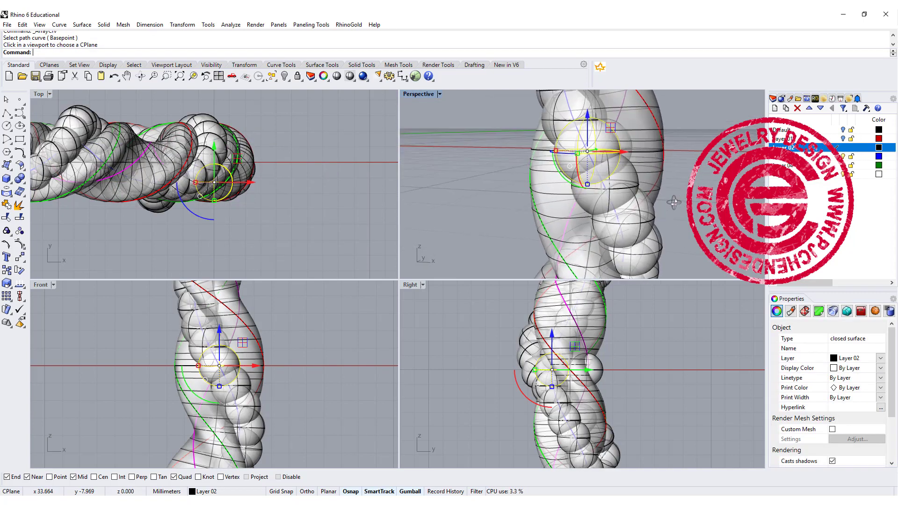
scroll(676, 189, "down", 5)
mouse_move(676, 189)
right_mouse_down()
mouse_move(473, 186)
mouse_move(697, 199)
mouse_move(651, 191)
mouse_move(588, 205)
right_mouse_up()
scroll(588, 204, "up", 2)
scroll(567, 197, "up", 2)
left_click(566, 197)
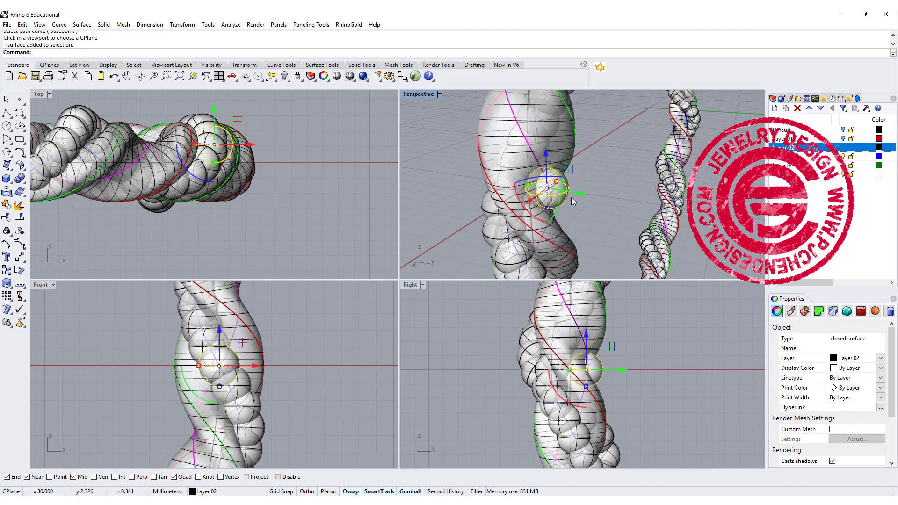
Repeat ArrayCrv on the second helix curve with 140 items, then orbit around the rope
right_click(605, 195)
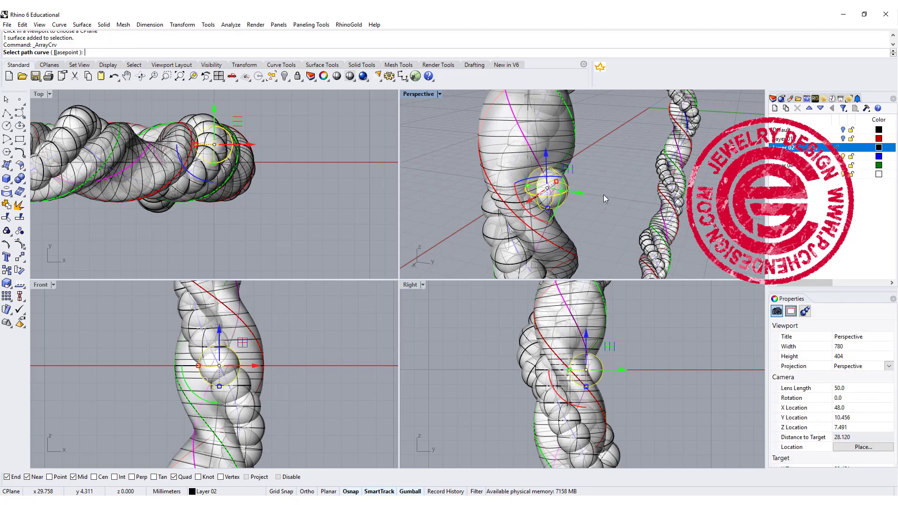
left_click(537, 161)
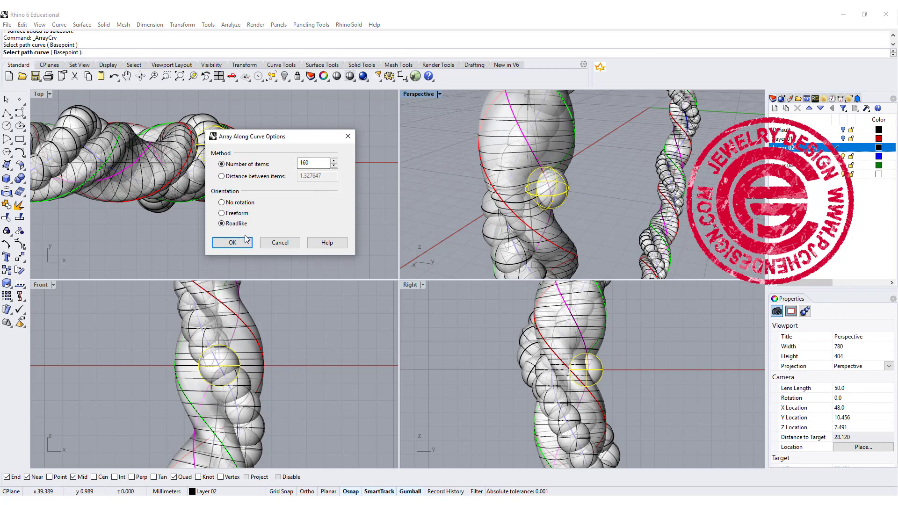
double_click(313, 166)
type("140")
left_click(239, 246)
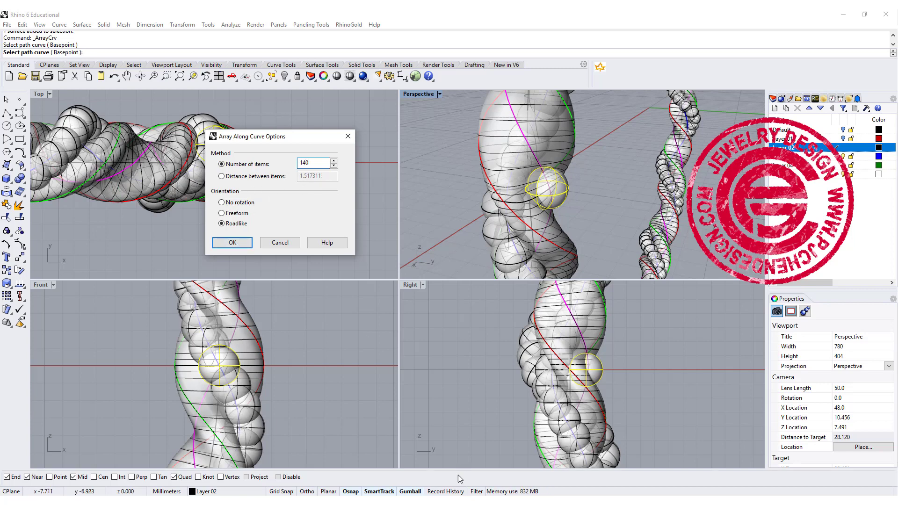
left_click(226, 244)
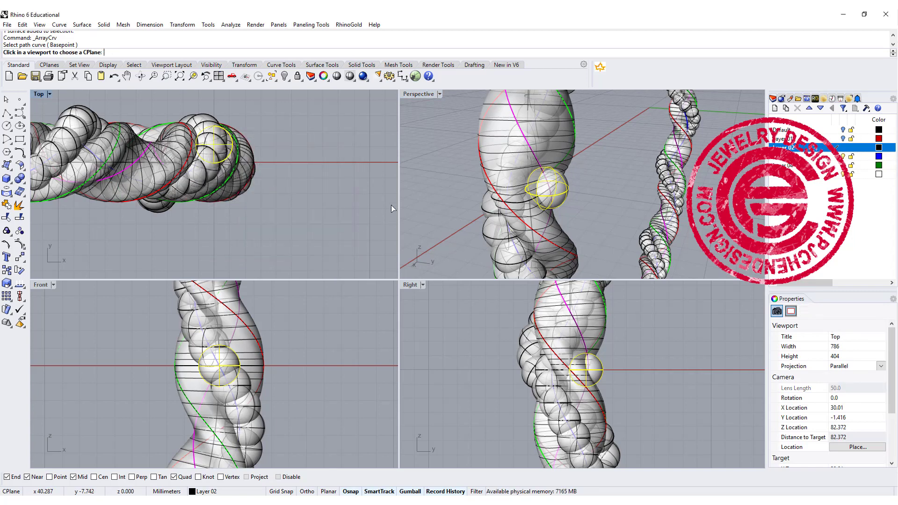
left_click(342, 148)
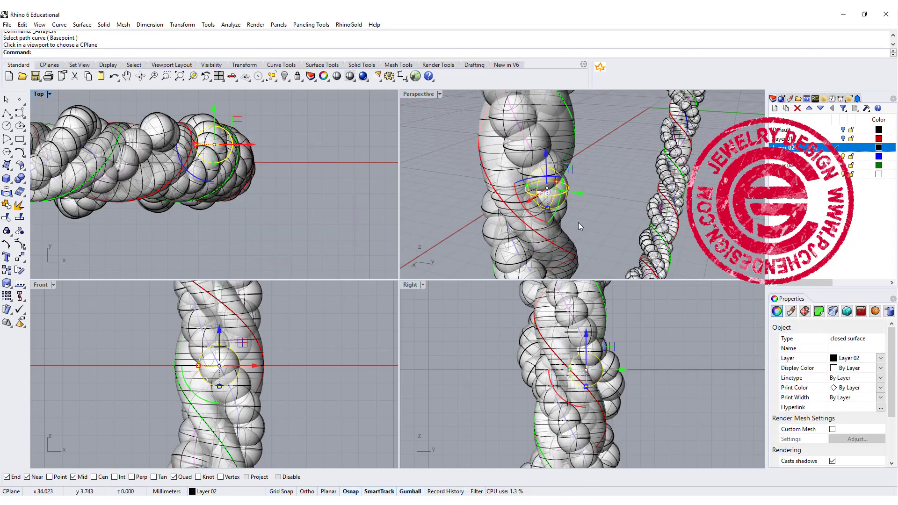
left_click(597, 208)
right_click_drag(552, 205, 466, 120)
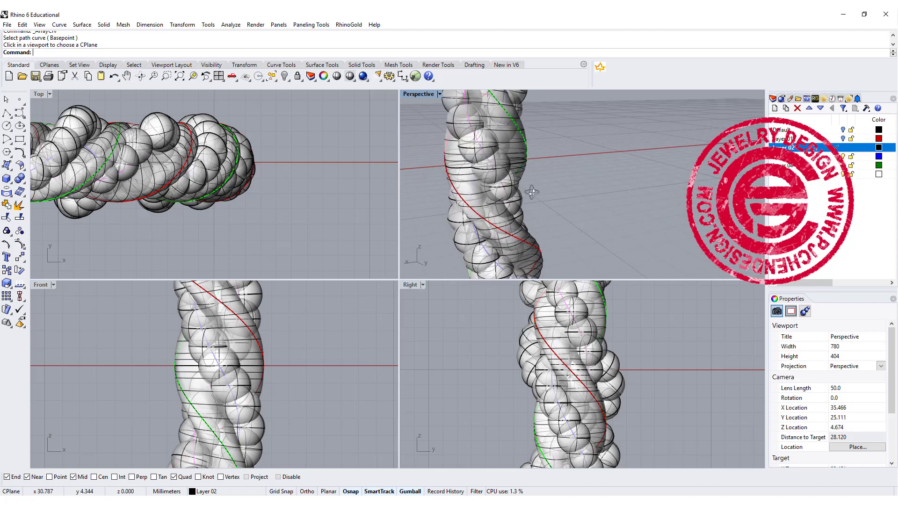
Switch Perspective to Rendered display and orbit around the twisted beaded rope
left_click(440, 94)
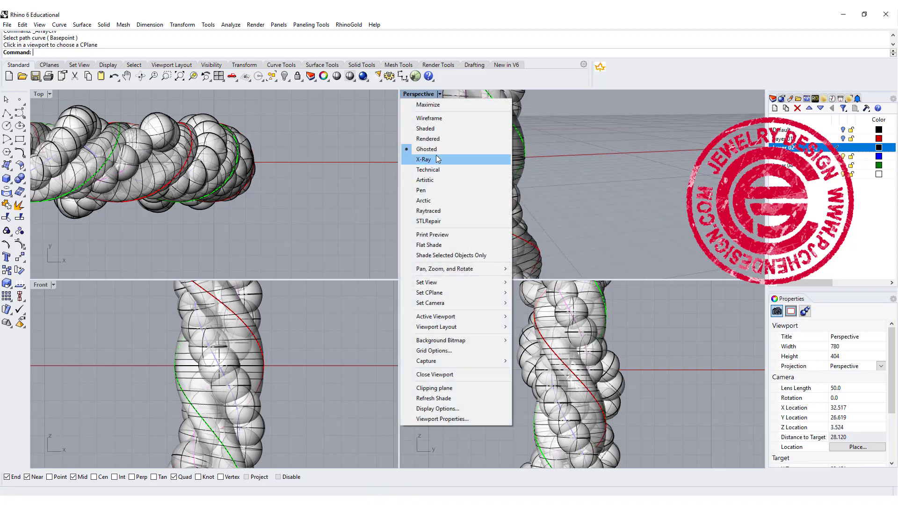
left_click(439, 140)
mouse_move(439, 139)
right_mouse_down()
mouse_move(714, 181)
mouse_move(595, 216)
right_mouse_up()
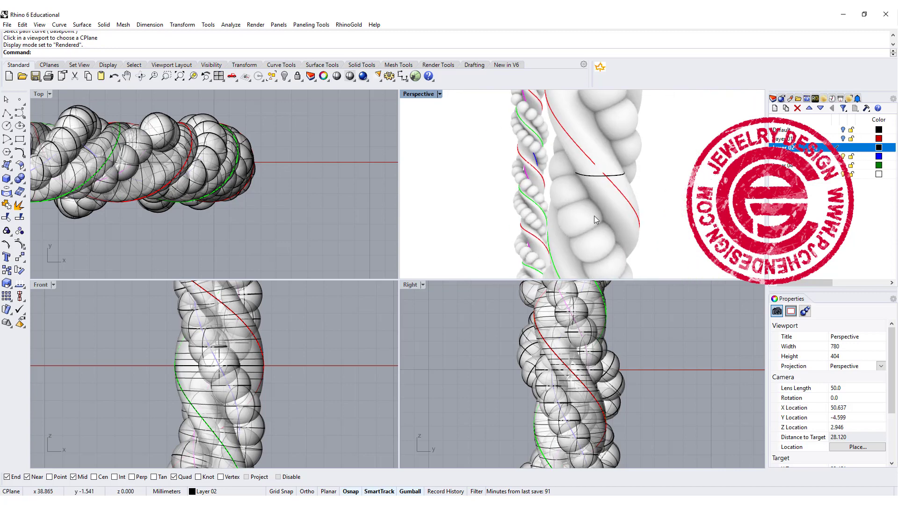
scroll(583, 221, "up", 3)
scroll(567, 199, "down", 5)
right_click_drag(619, 164, 533, 166)
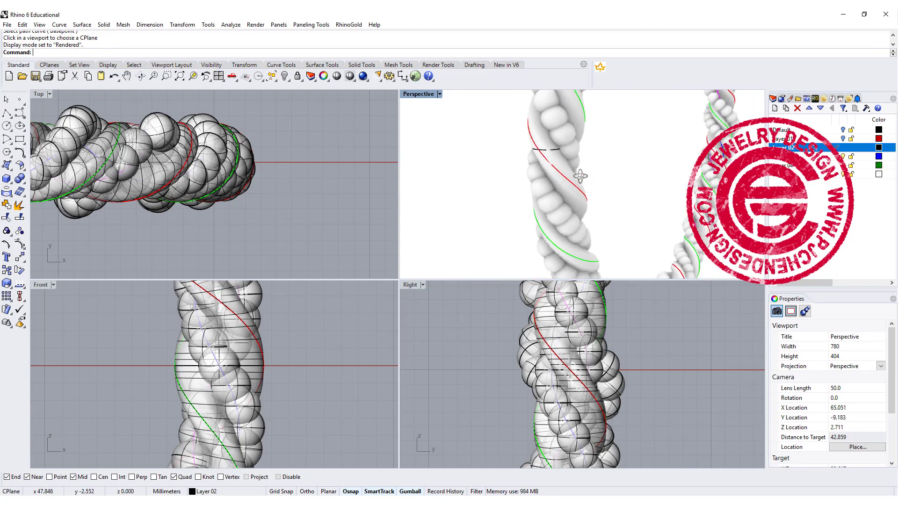
scroll(583, 160, "up", 3)
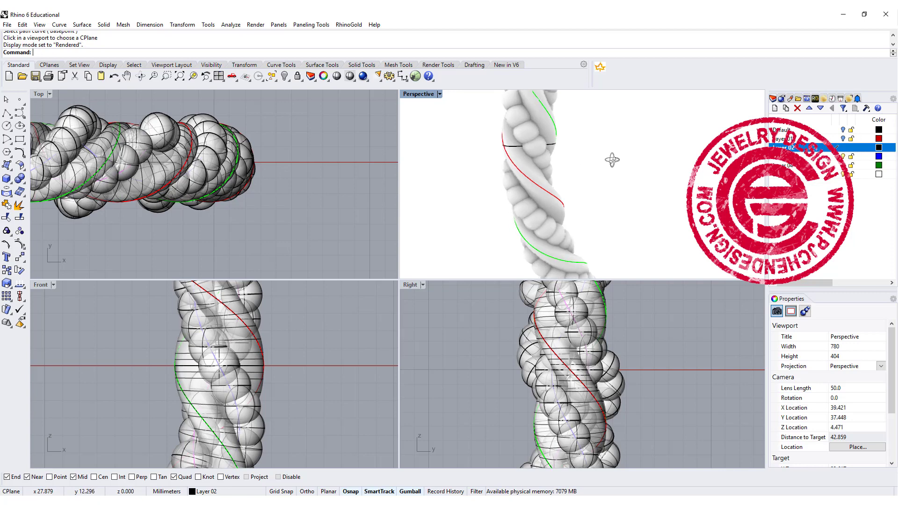
right_click_drag(612, 156, 569, 168)
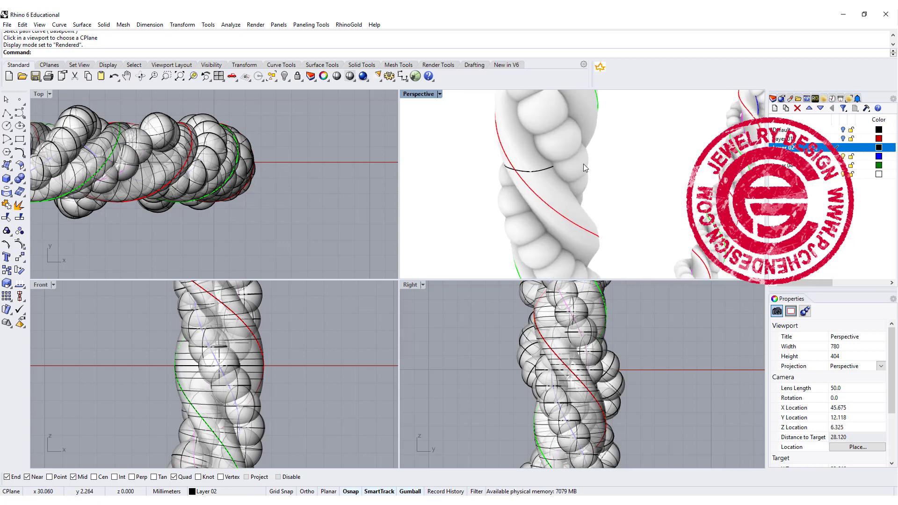
Move the original bead sphere along x and y with the gumball, updating the linked arrays
left_click(584, 167)
left_click_drag(597, 169, 598, 177)
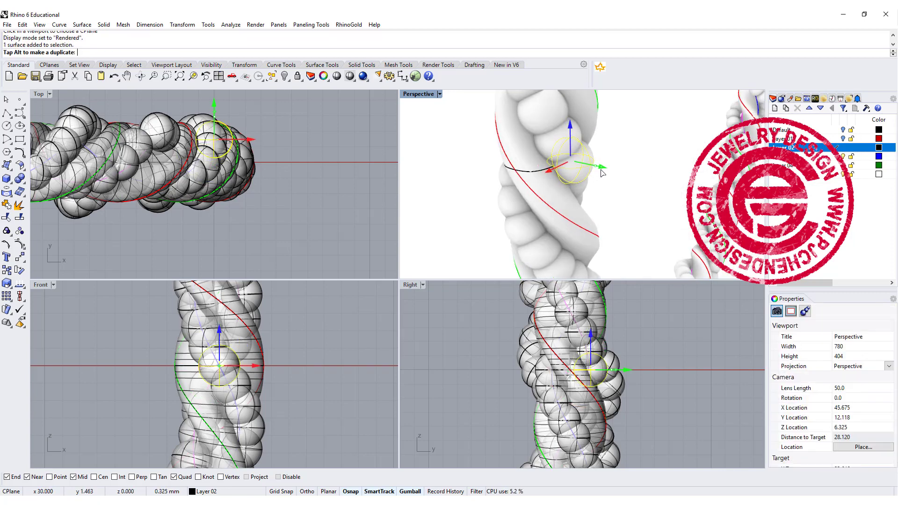
right_click_drag(598, 178, 603, 171)
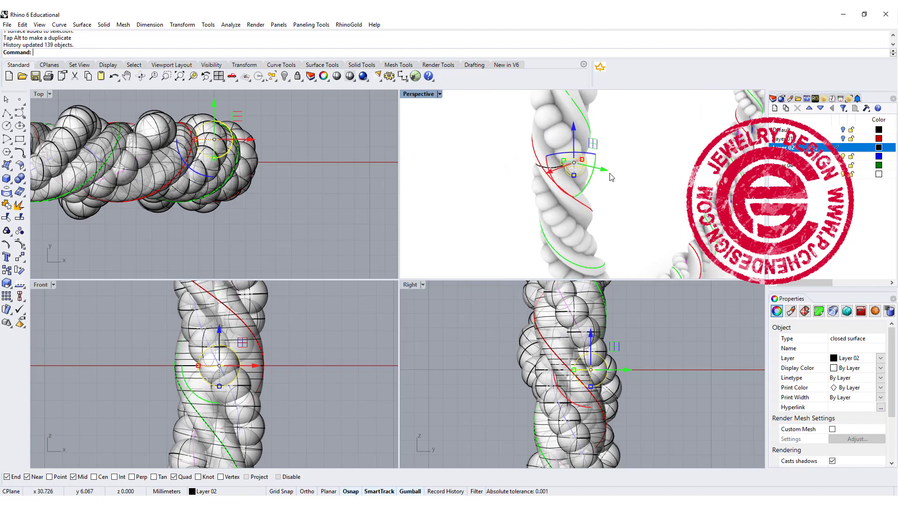
left_click_drag(603, 172, 606, 175)
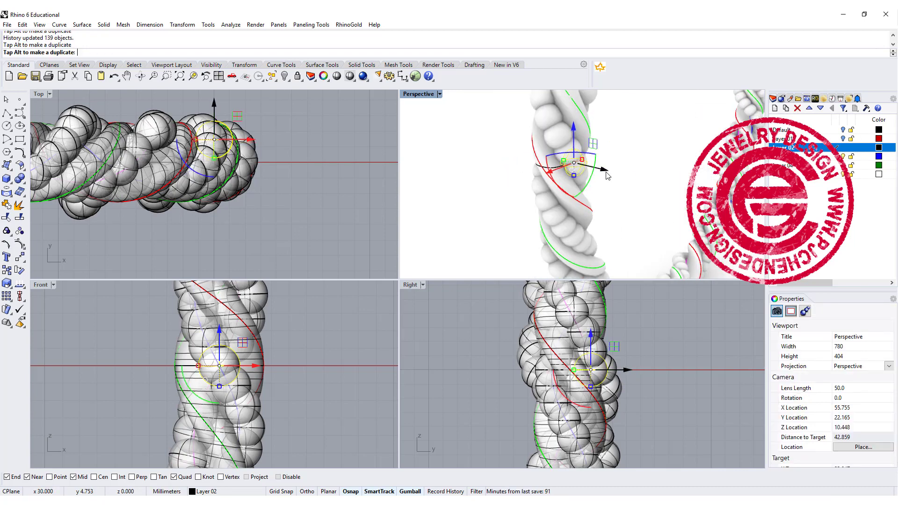
key("Escape")
scroll(588, 167, "down", 2)
scroll(588, 167, "down", 3)
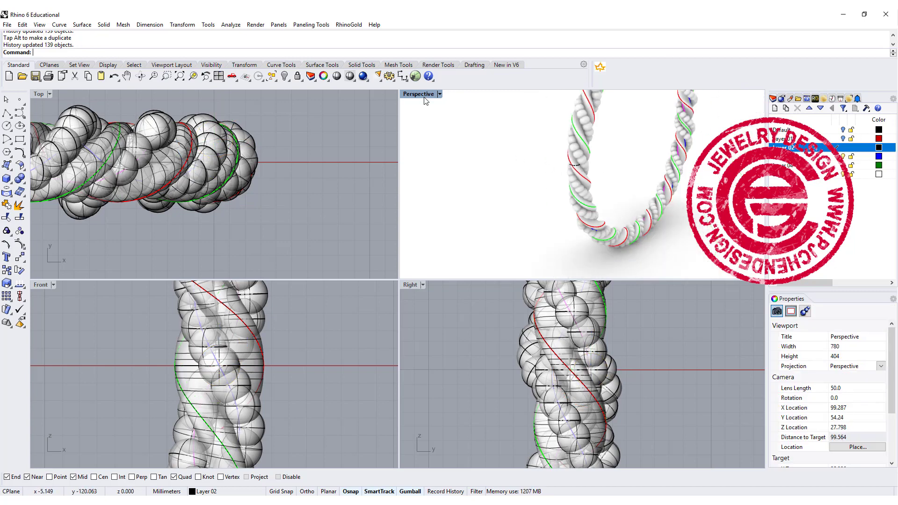
Maximize the rendered Perspective view and rotate it to show the entire beaded ring
double_click(424, 100)
mouse_move(380, 128)
right_mouse_down()
mouse_move(568, 278)
mouse_move(488, 196)
mouse_move(528, 196)
mouse_move(445, 248)
right_mouse_up()
scroll(521, 204, "down", 4)
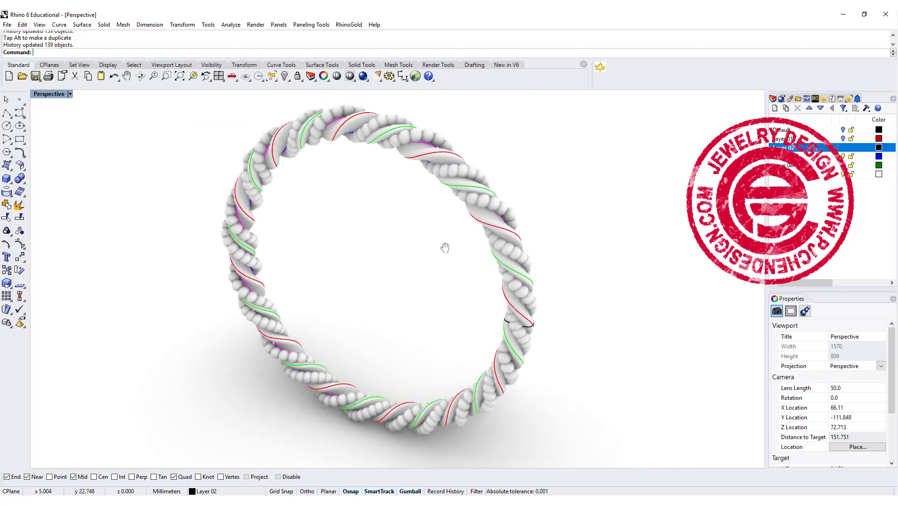